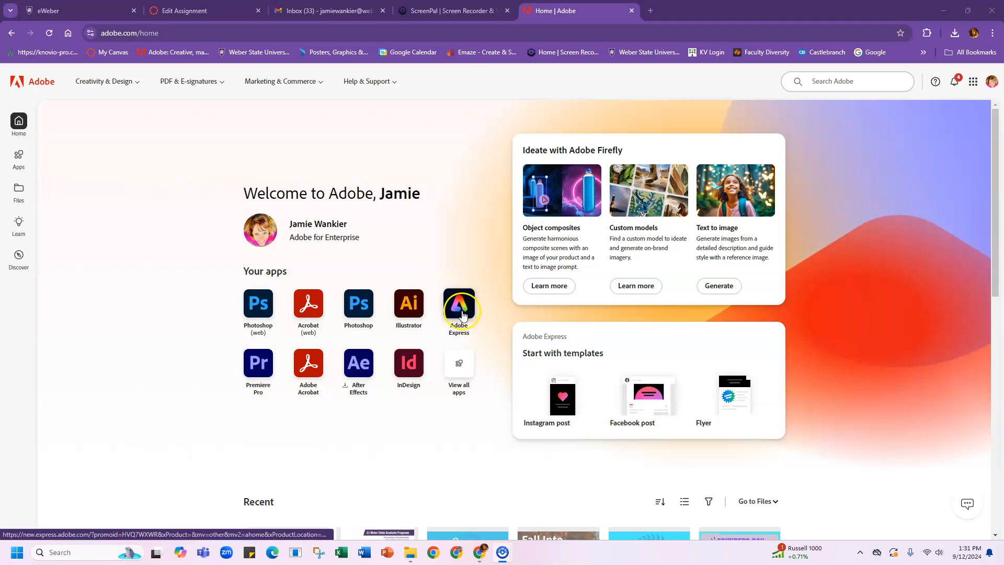
Step: Launch Adobe Express from Adobe Home and bring up the Create panel's design types and sizes
mouse_move(504, 552)
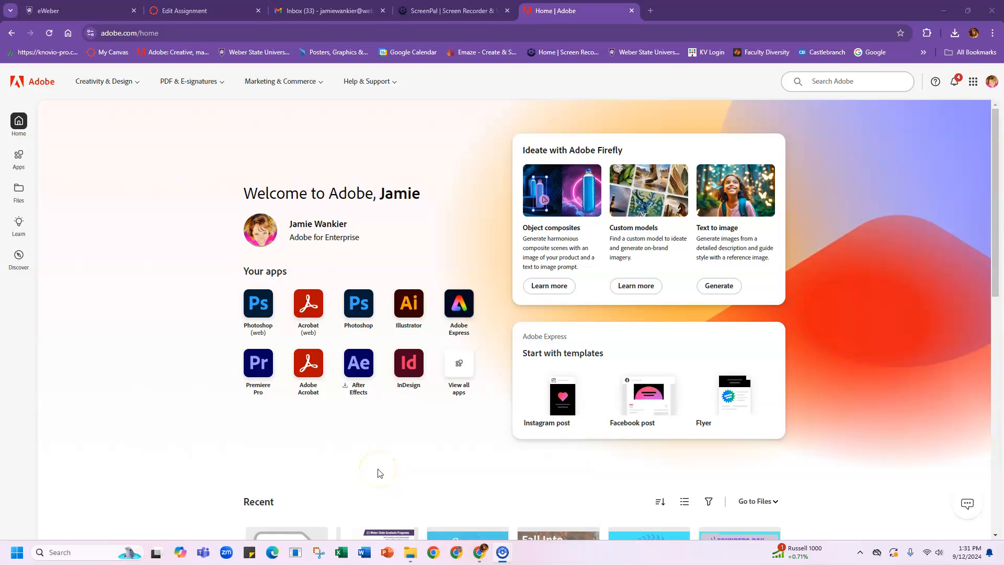
click(459, 302)
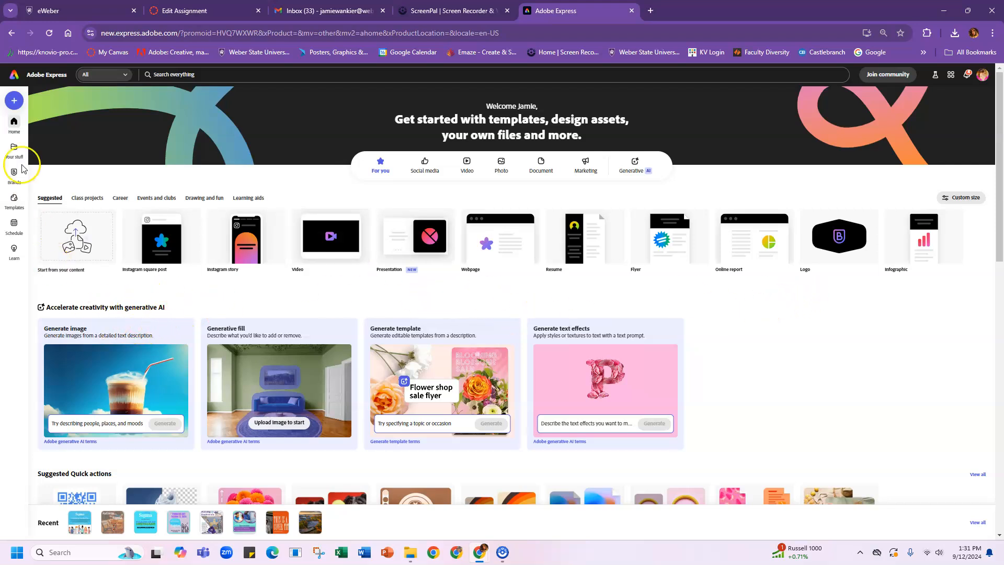
click(14, 102)
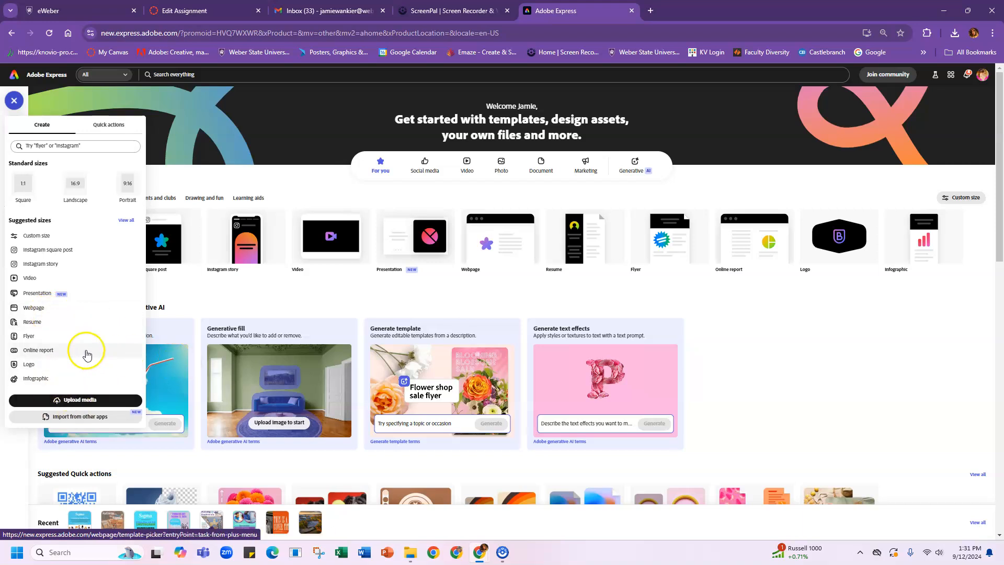
Step: Create a Webpage from the 'My Research Journal' Education template
click(42, 314)
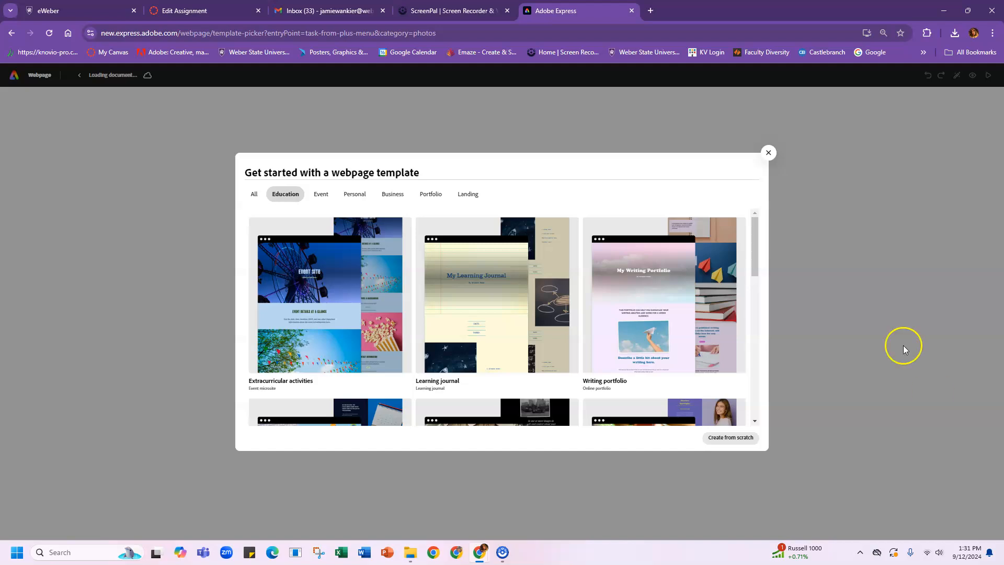
mouse_move(756, 242)
mouse_down()
mouse_move(770, 347)
mouse_move(764, 235)
mouse_up()
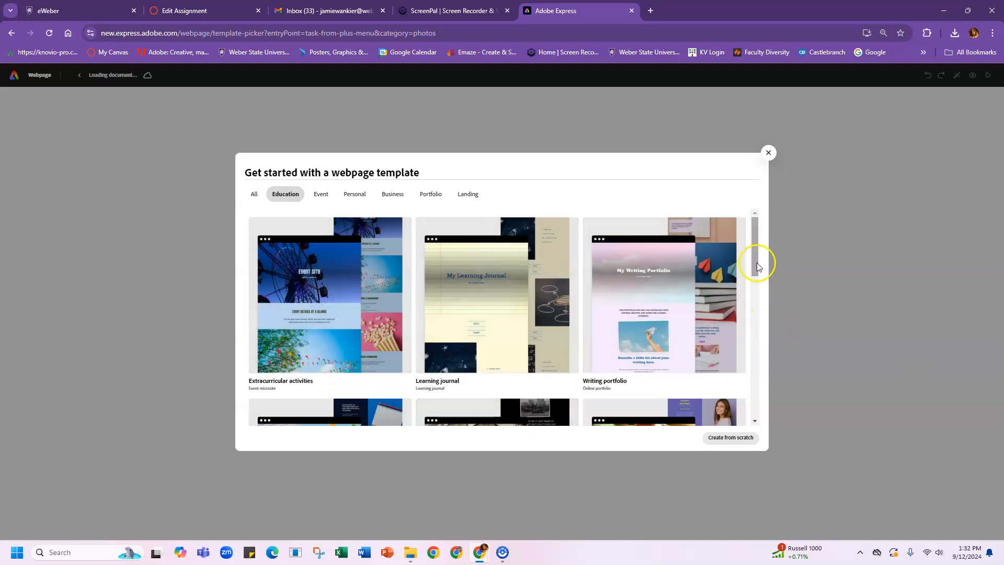
scroll(761, 260, down, 2)
drag(761, 260, 760, 267)
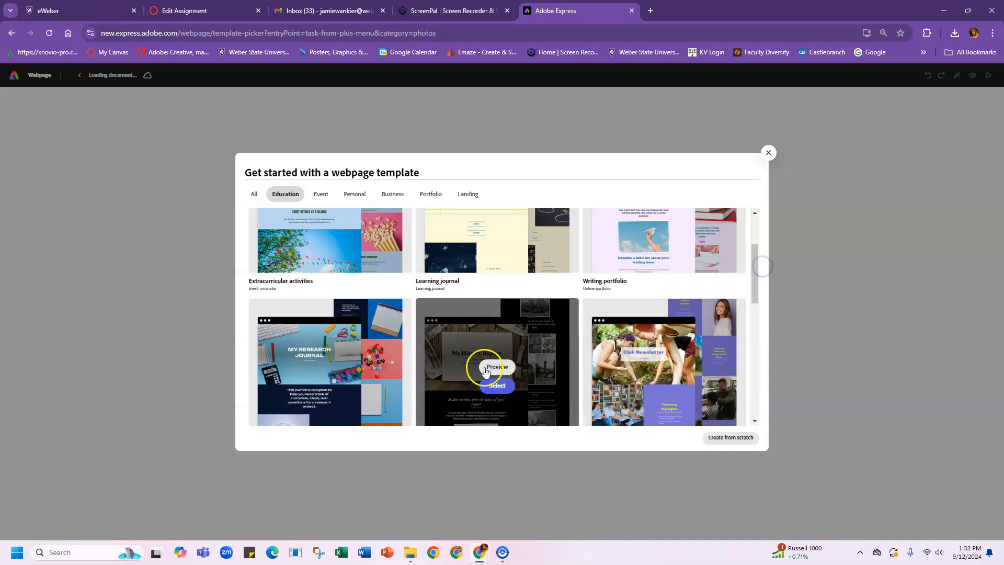
mouse_move(336, 371)
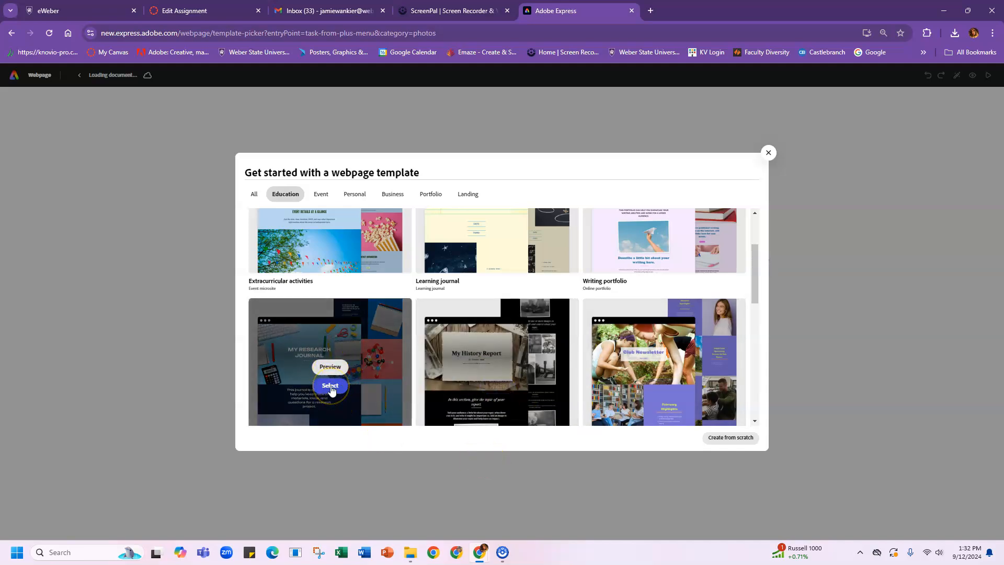
click(330, 386)
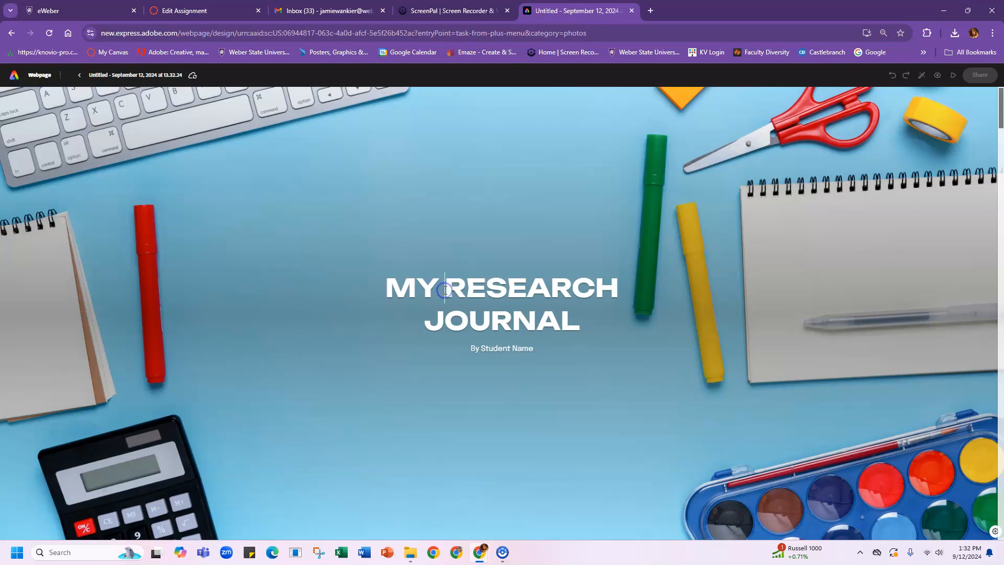
Step: Switch the title header to Short Cover and delete its school-supplies background photo
click(520, 427)
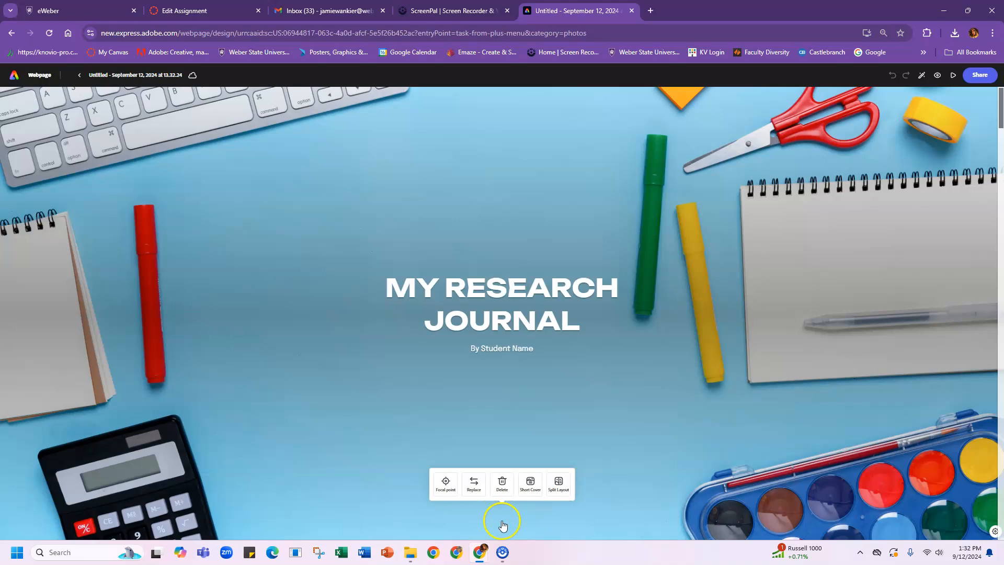
click(529, 483)
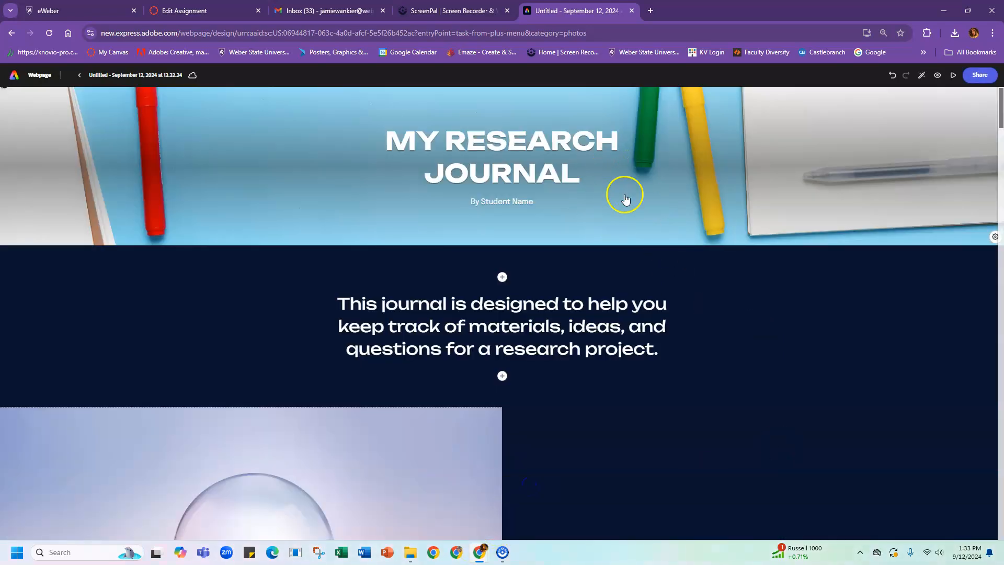
click(606, 217)
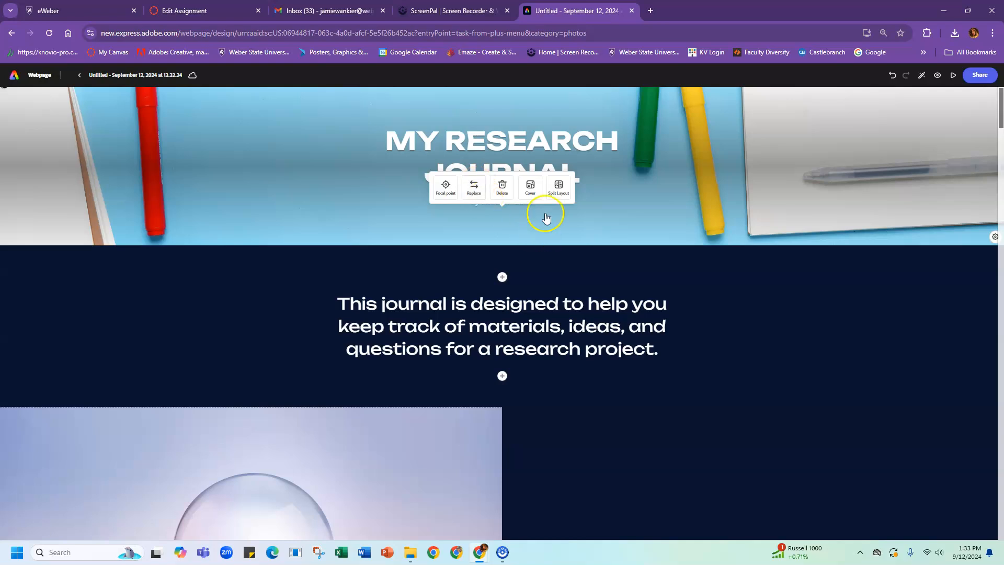
click(501, 184)
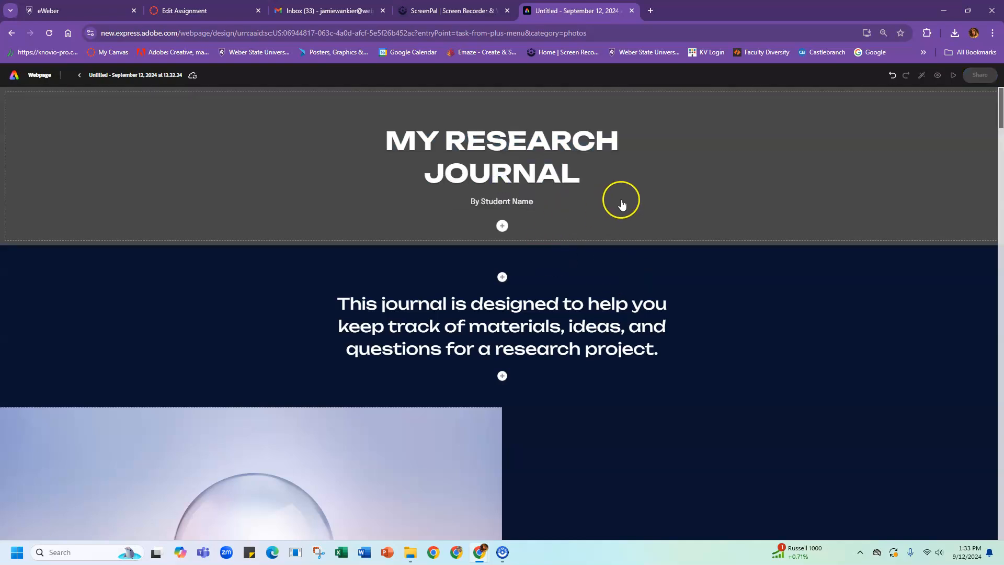
click(891, 79)
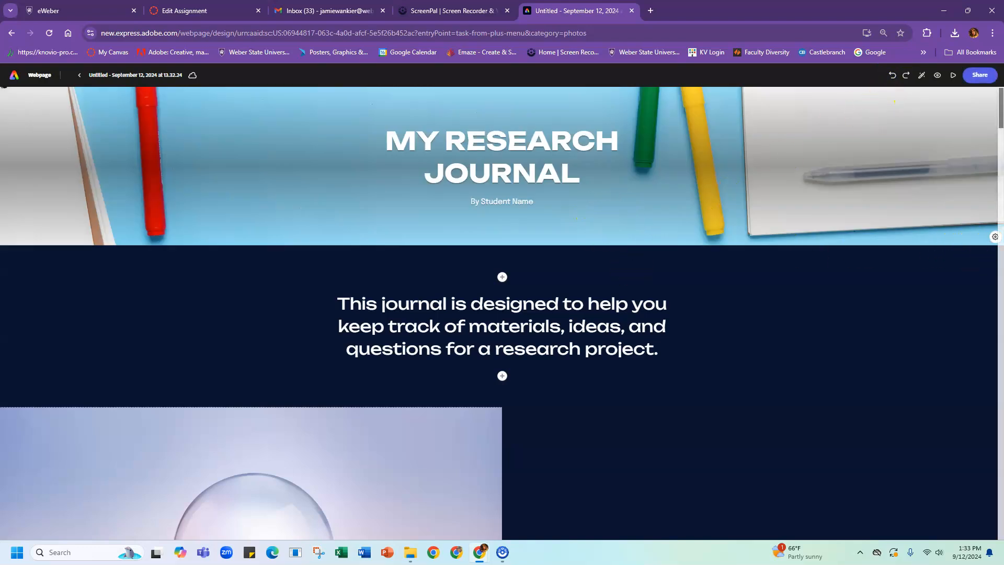
click(615, 202)
click(593, 211)
click(501, 187)
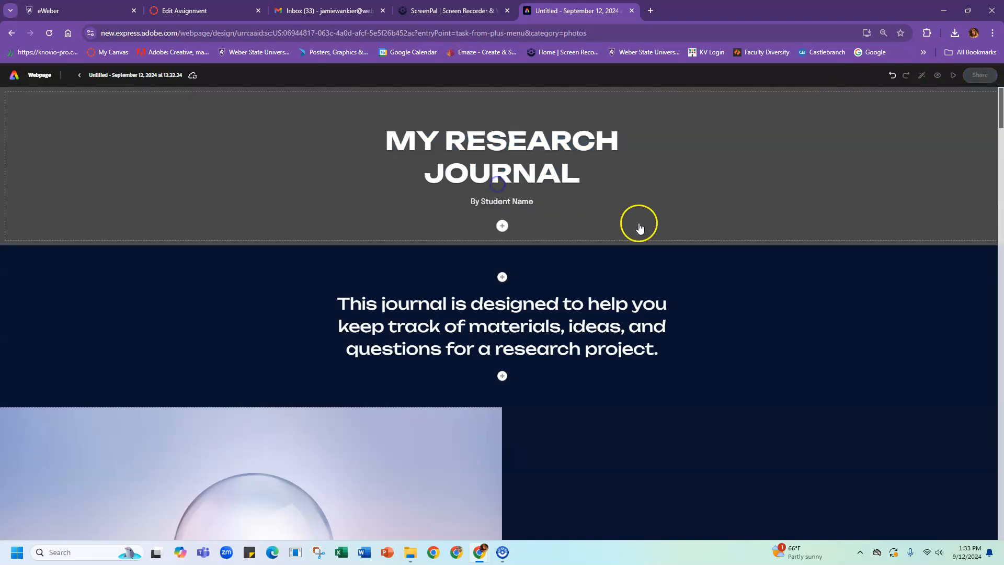
click(649, 181)
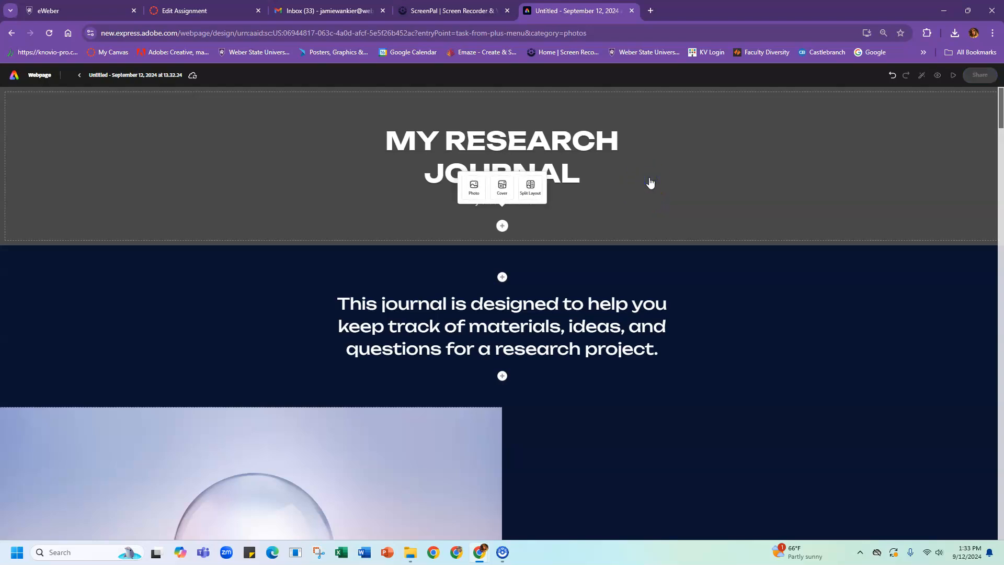
click(478, 194)
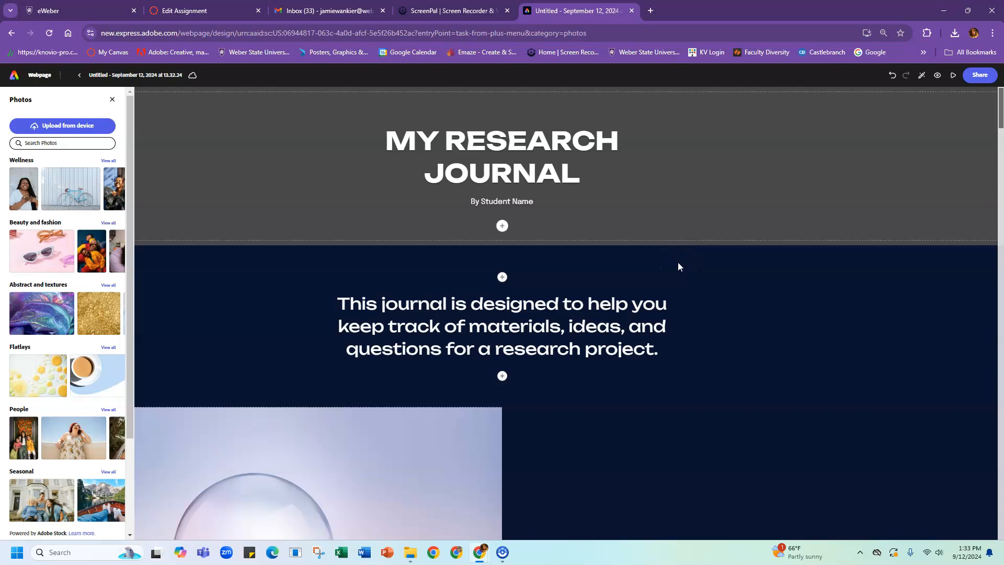
Step: Search stock photos for 'nursing' and place the clasped-hands photo in the header
text(nursing)
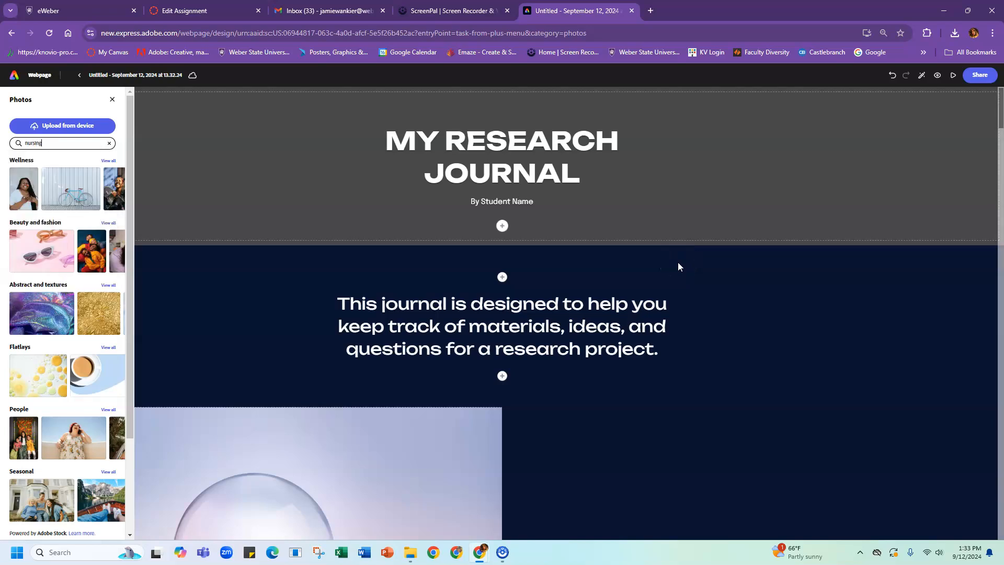
key(Return)
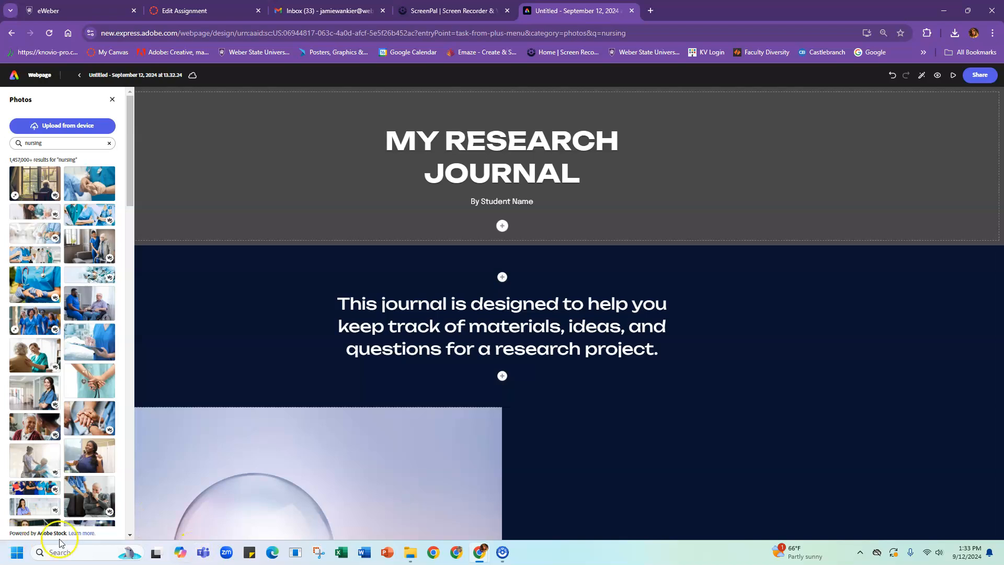
click(83, 413)
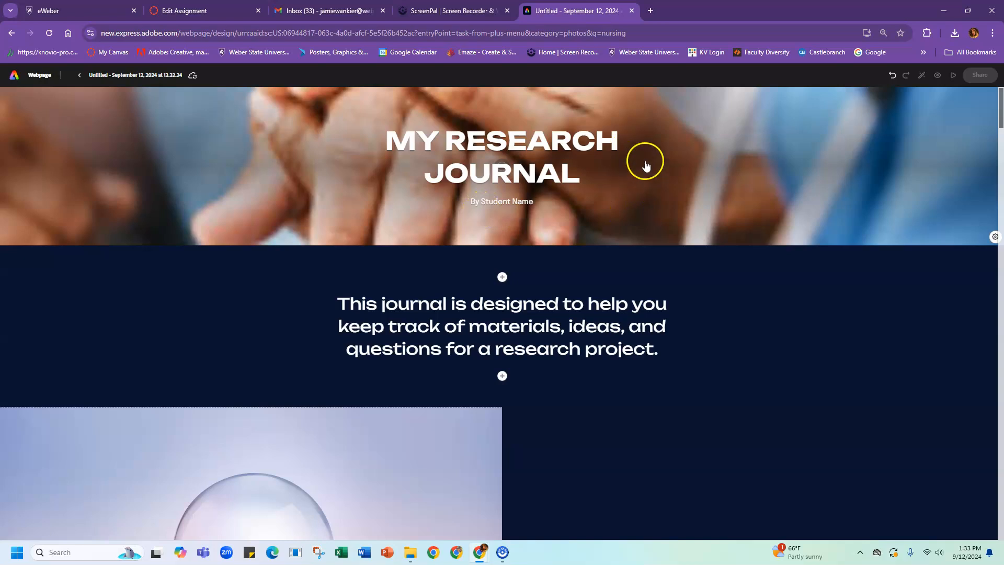
Step: Try a Split Layout header, delete the hands photo, and revert to a full-width Short Cover
click(703, 168)
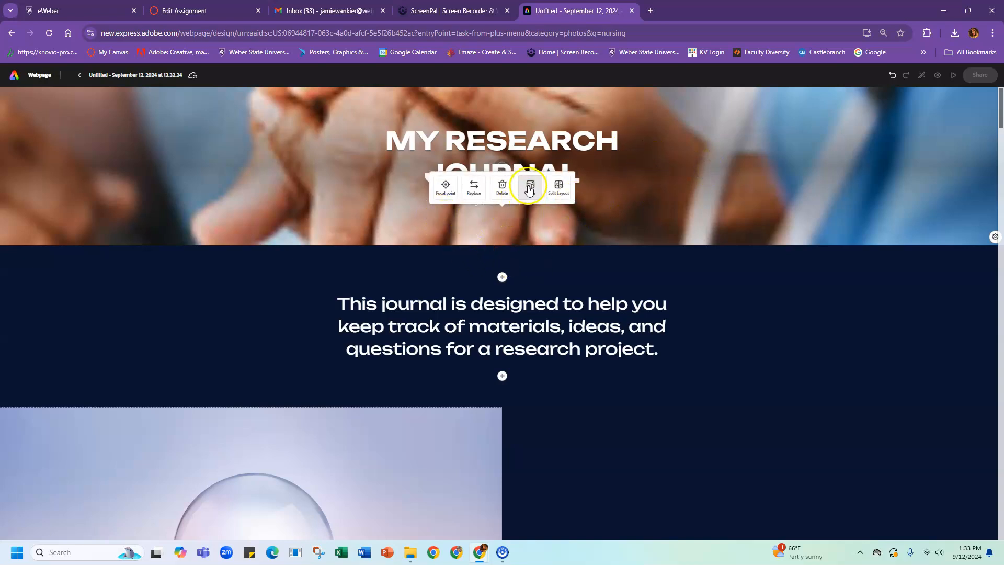
click(557, 187)
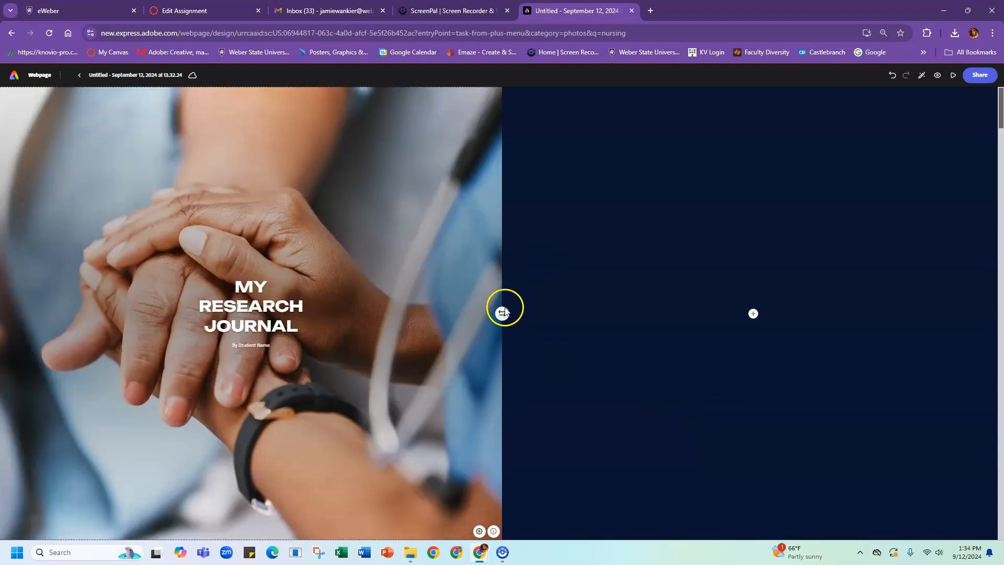
click(412, 350)
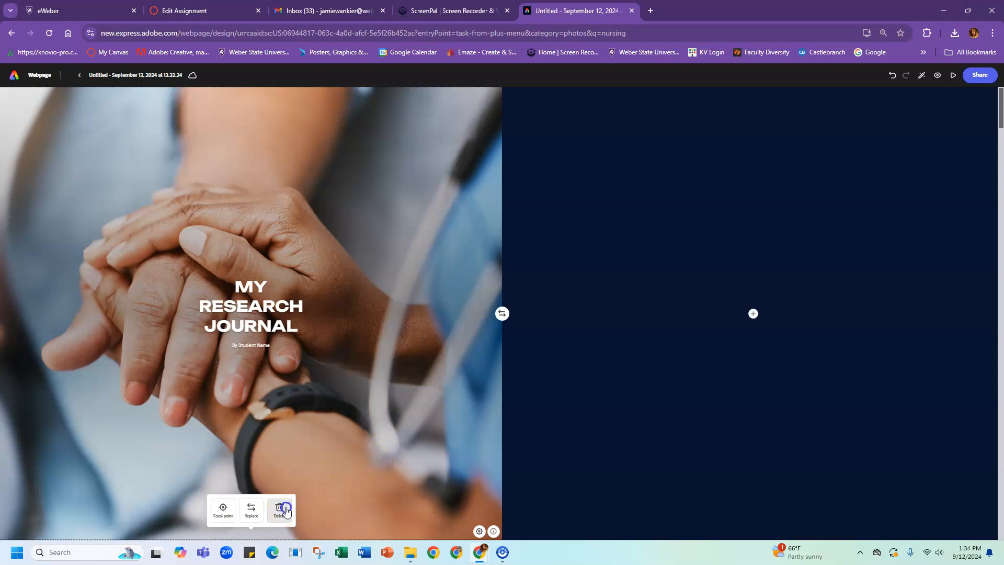
click(280, 508)
click(501, 313)
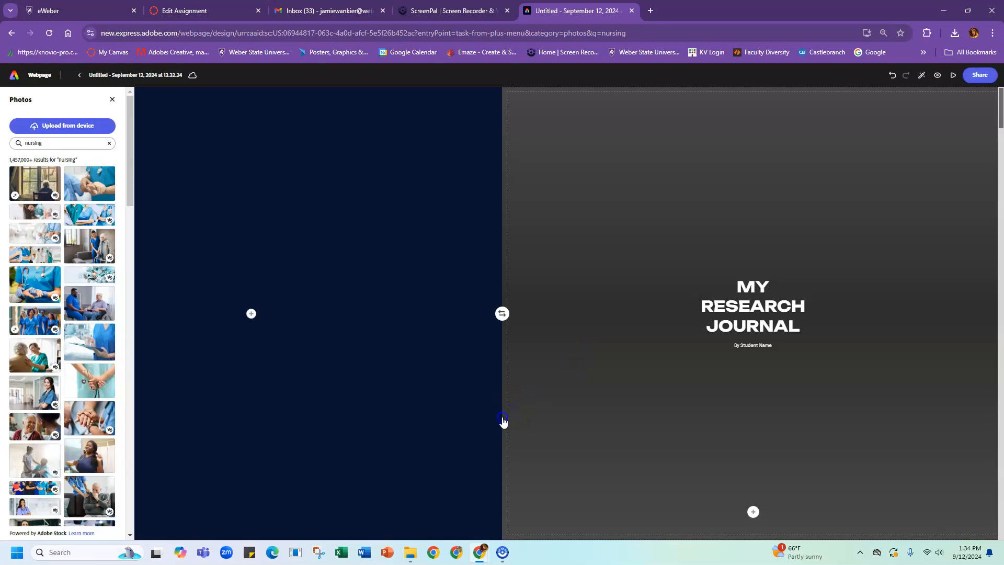
click(476, 430)
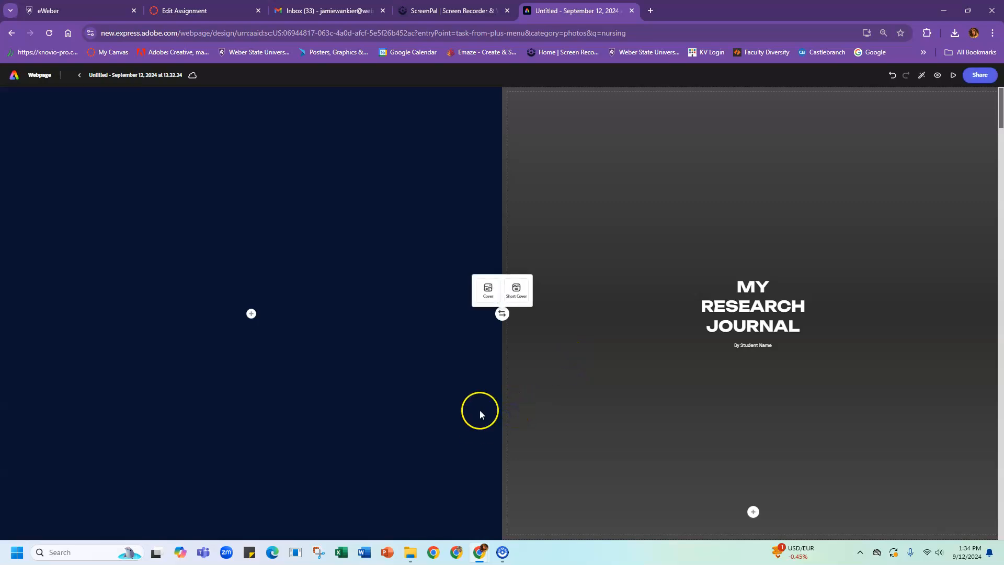
click(516, 289)
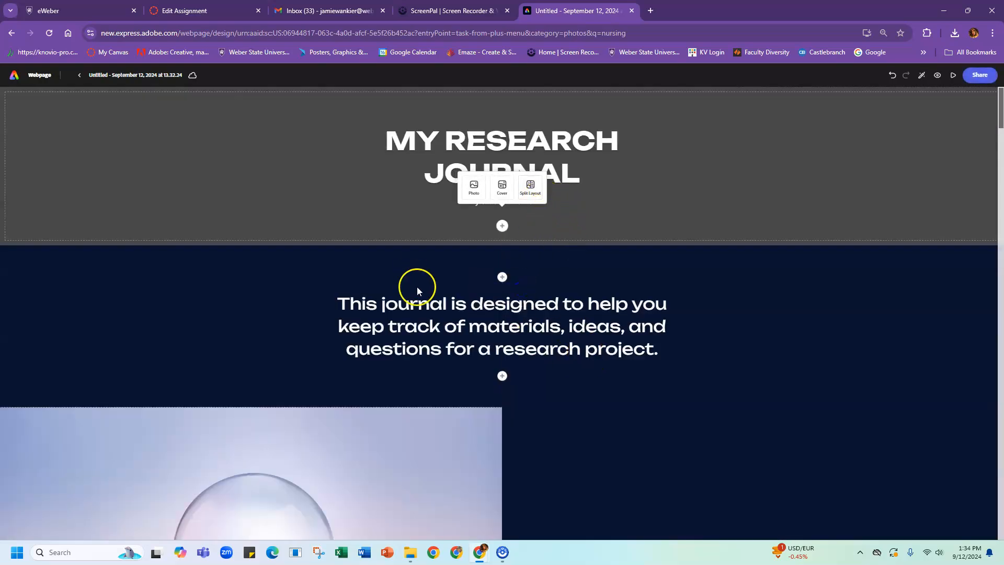
click(792, 404)
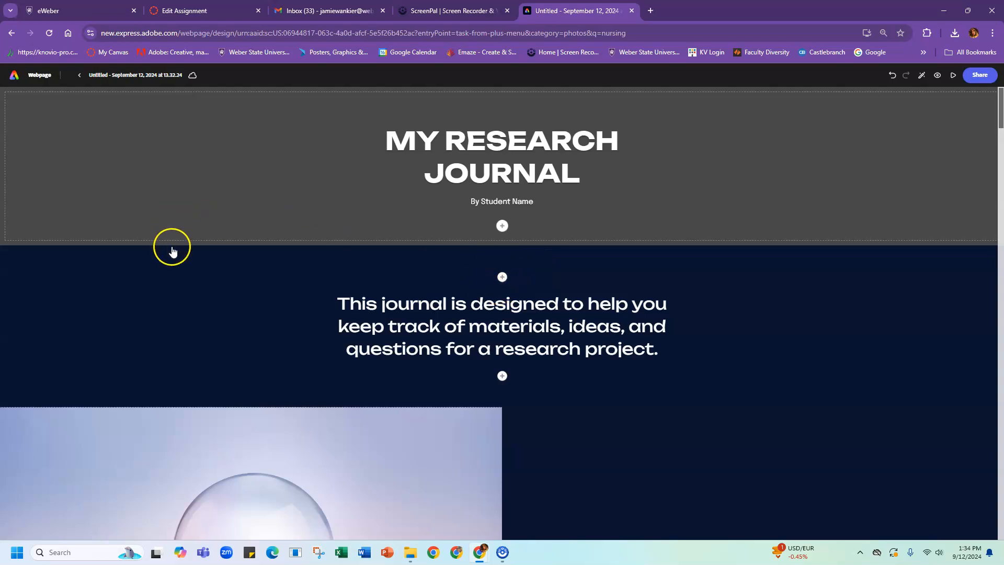
Step: Add an 'Introduction' text line and format it as an H1 heading
click(502, 277)
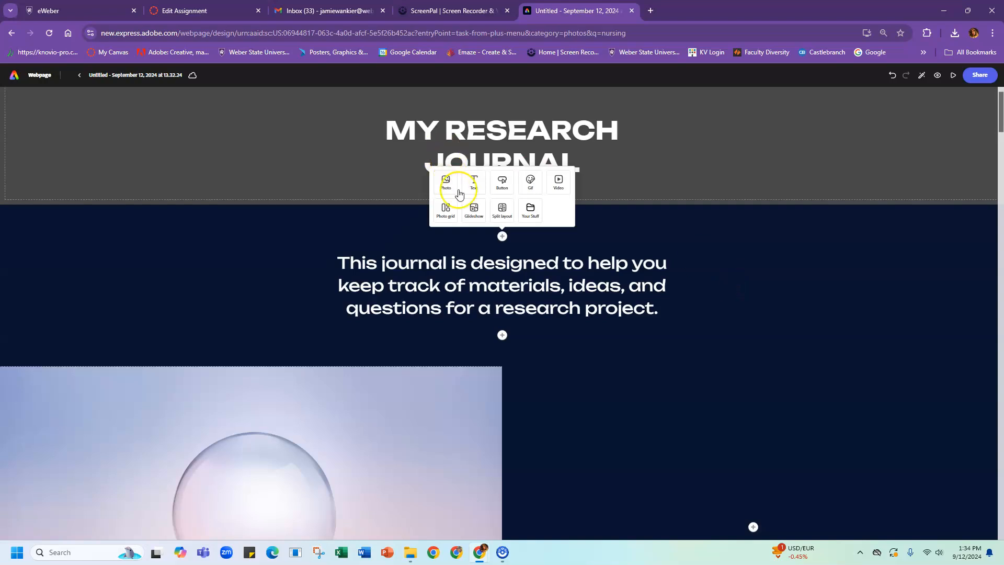
click(473, 182)
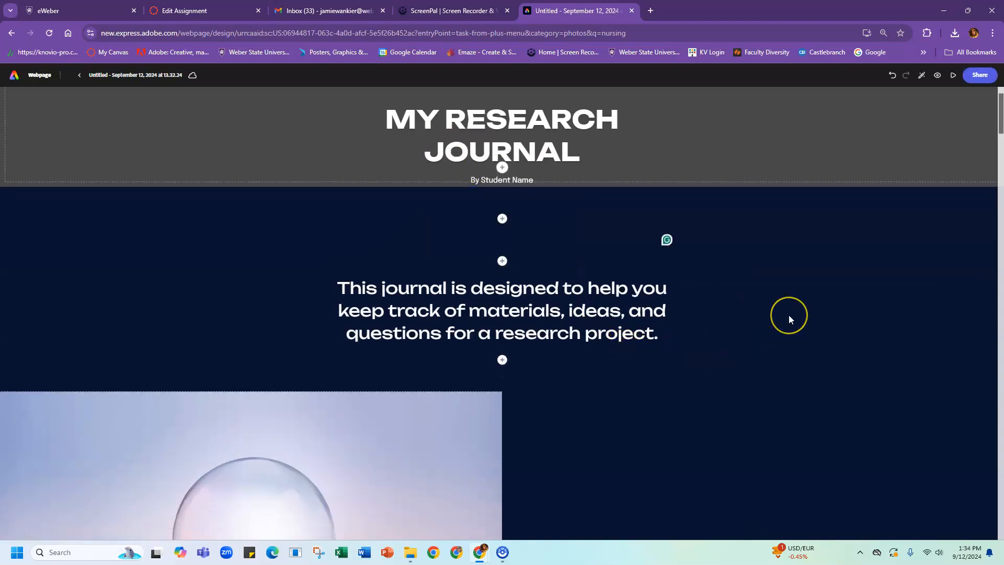
text(Introduction)
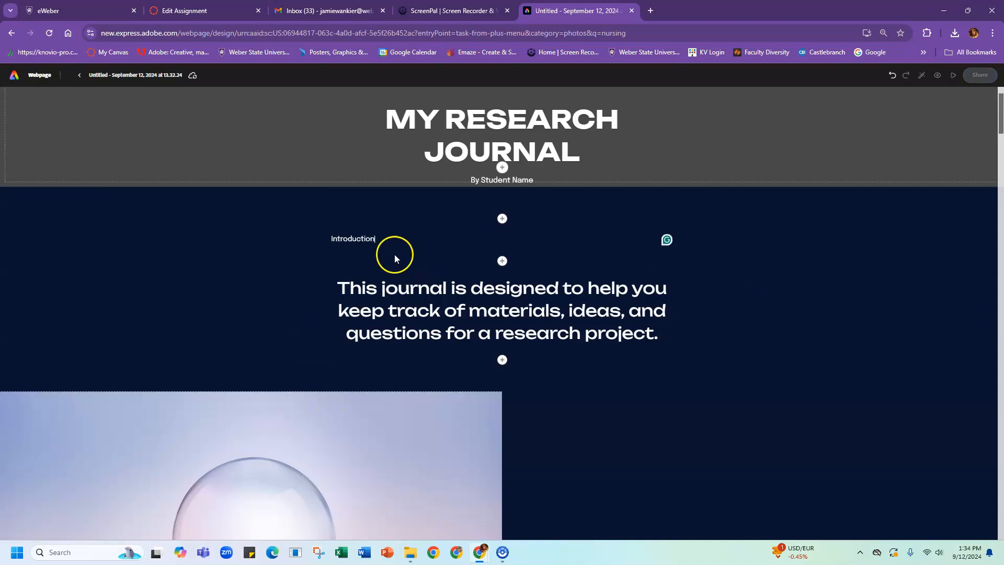
click(358, 240)
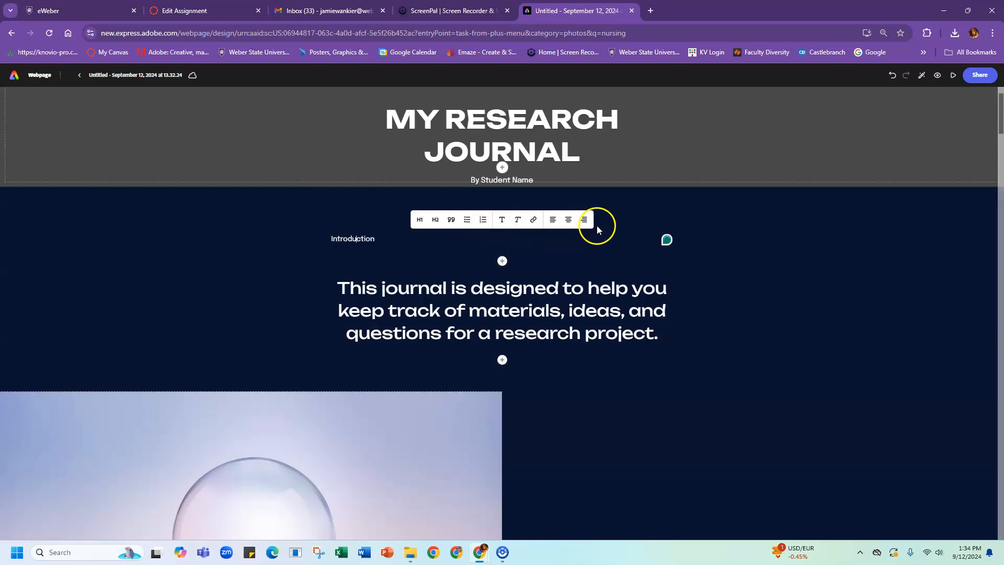
click(418, 221)
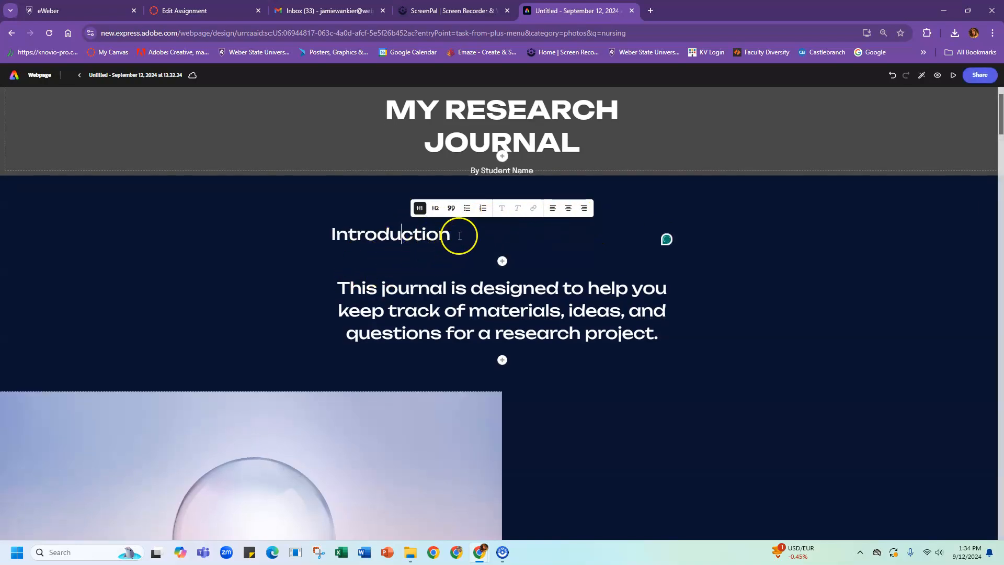
click(435, 208)
click(448, 211)
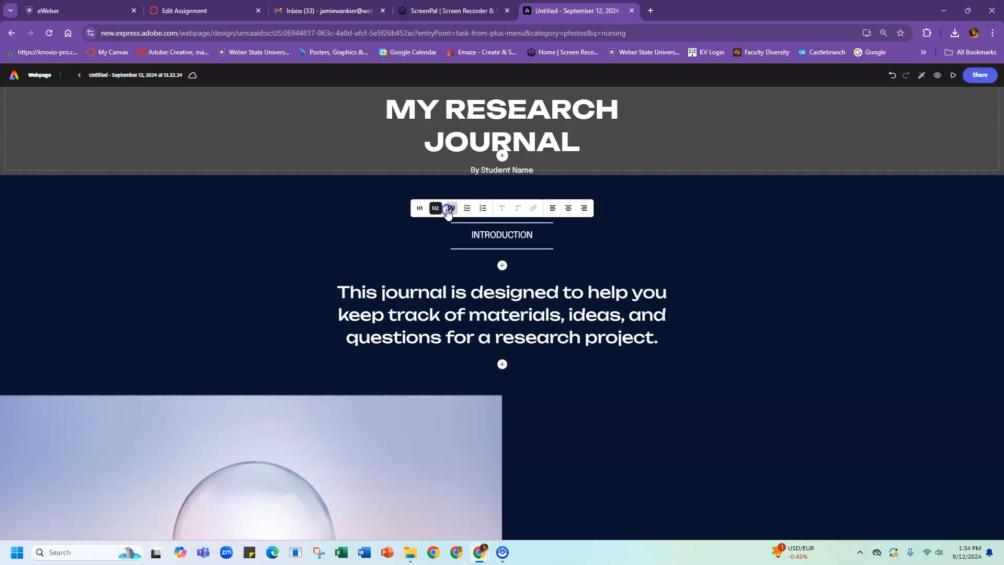
click(467, 205)
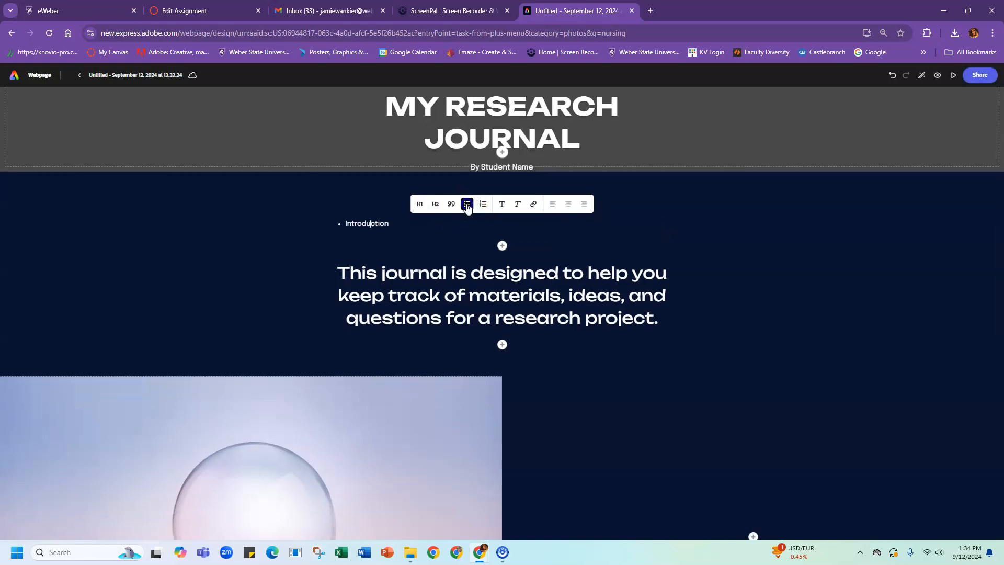
click(482, 205)
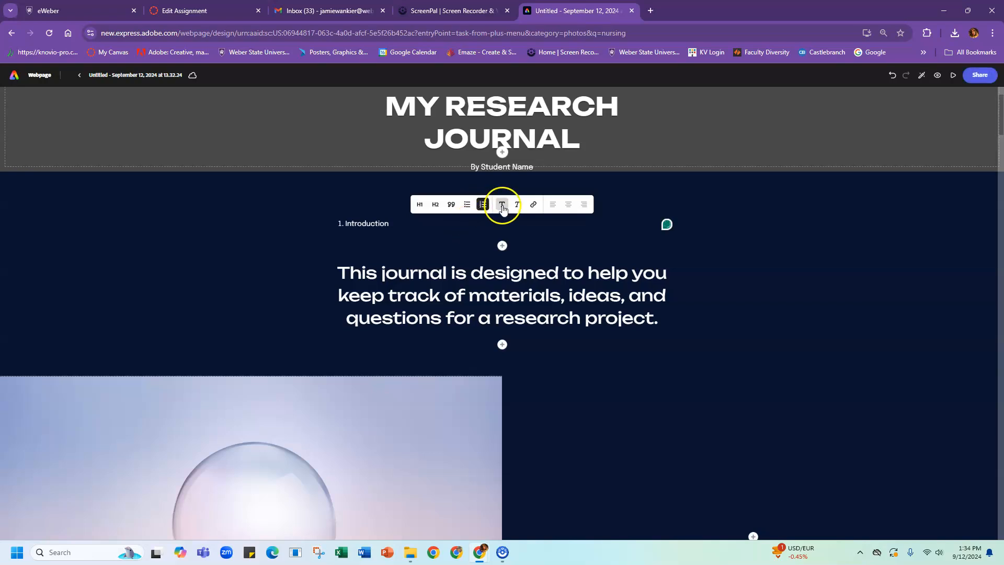
click(420, 205)
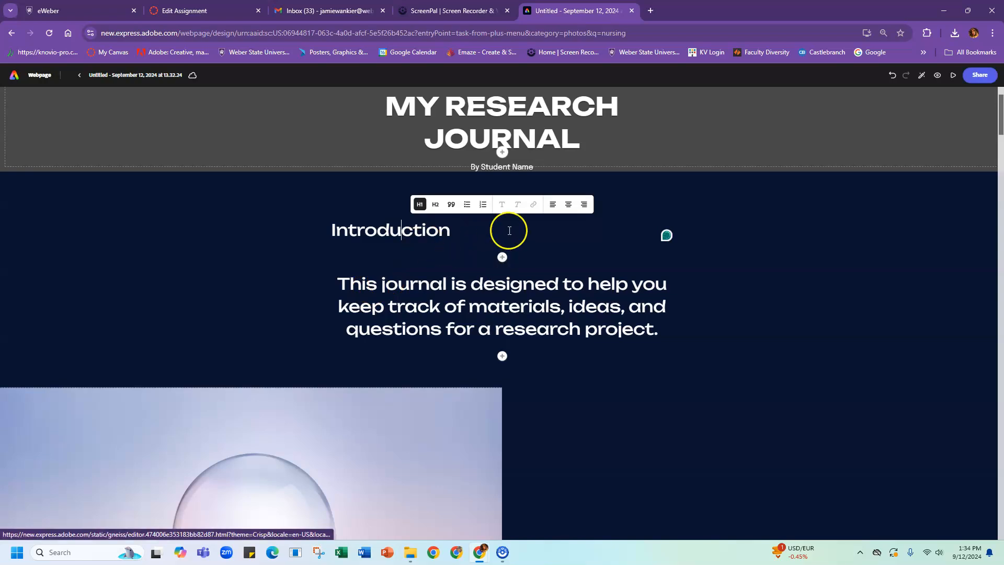
click(584, 251)
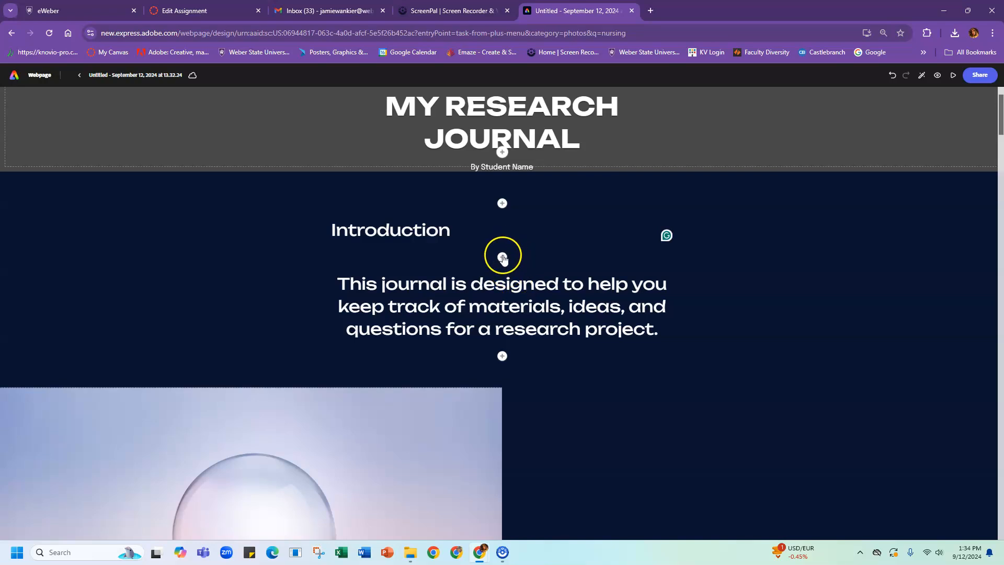
Step: Add a text block below the heading and turn its placeholder lines into a bulleted list
click(502, 258)
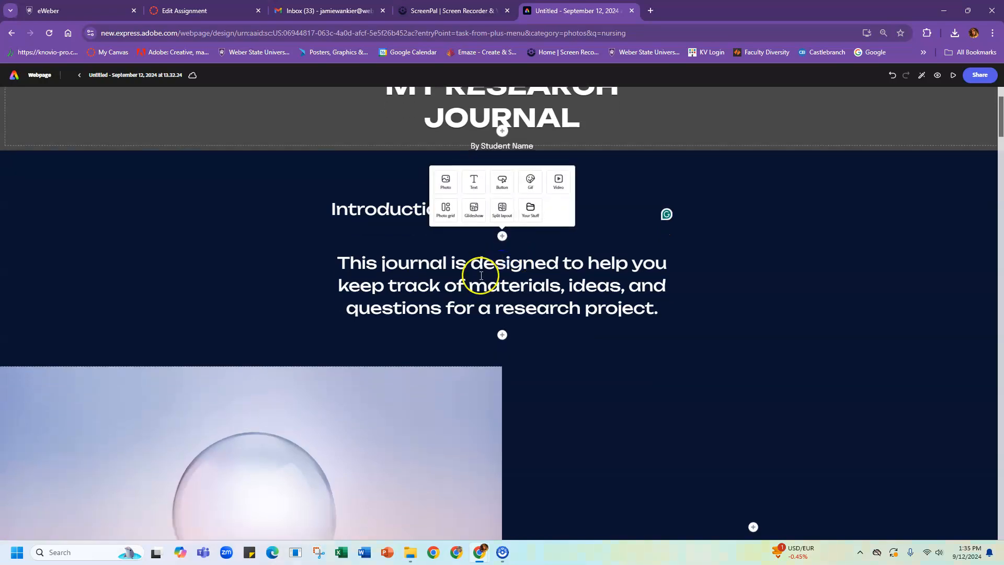
click(474, 183)
text(dfls)
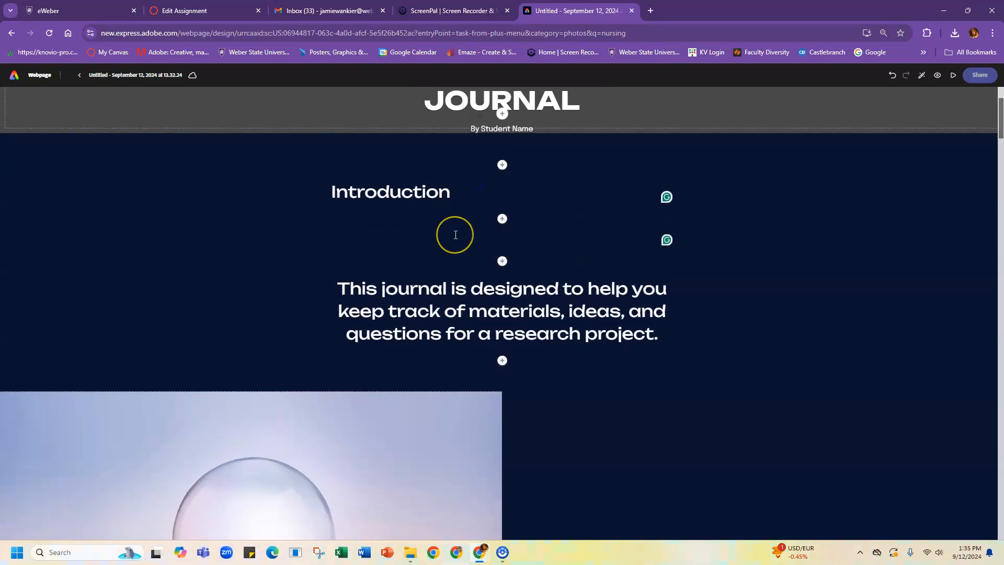
text(fgk';fdgl)
key(Return)
text(;)
key(Return)
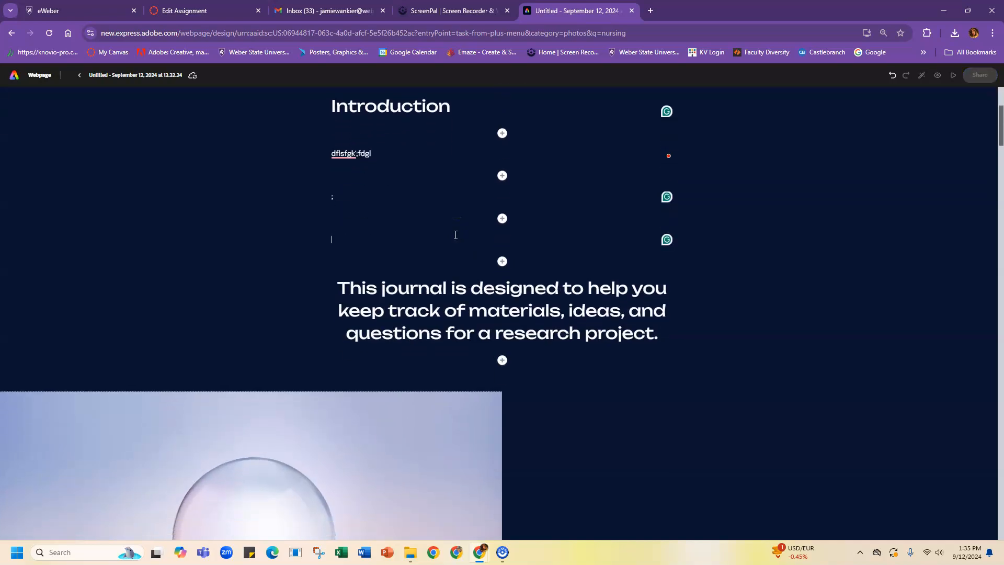
key(BackSpace)
key(BackSpace)
key(BackSpace)
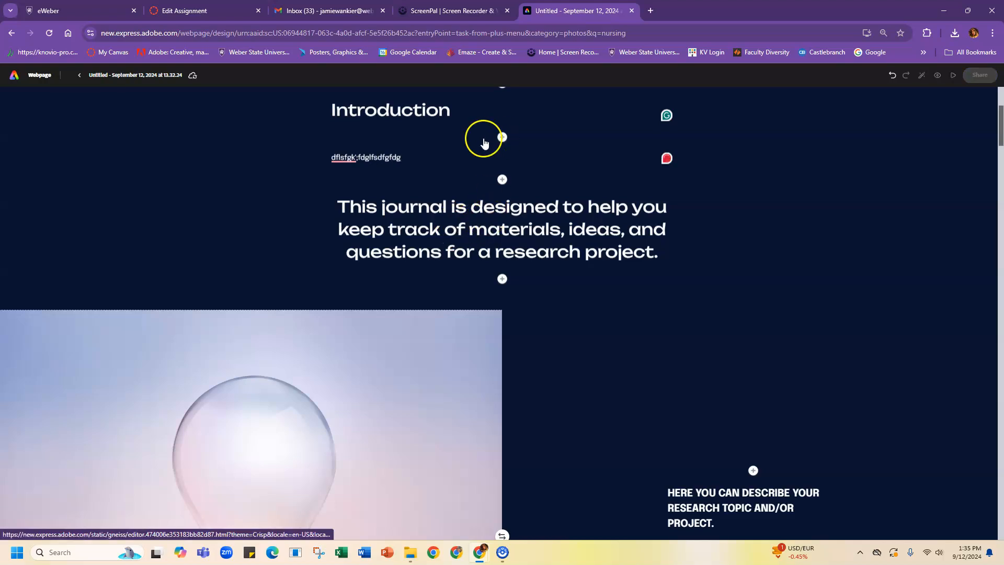
click(354, 157)
click(466, 138)
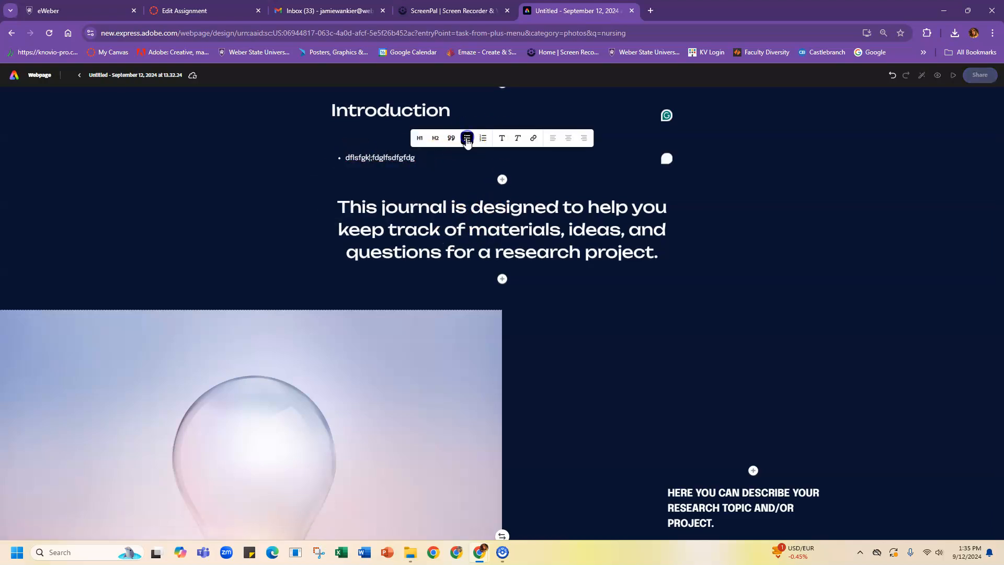
key(Return)
text(fgjfj)
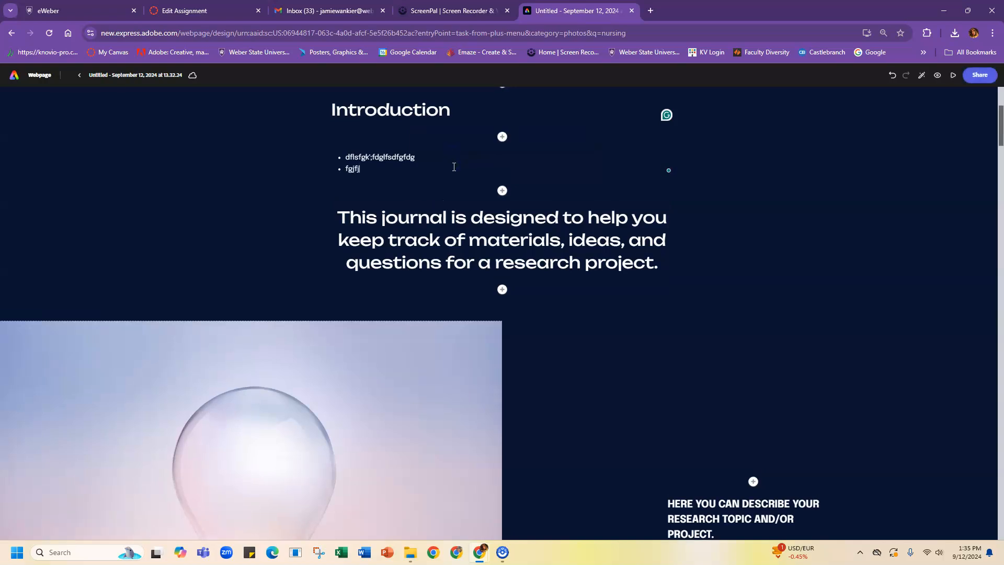
text(hjhj)
key(Return)
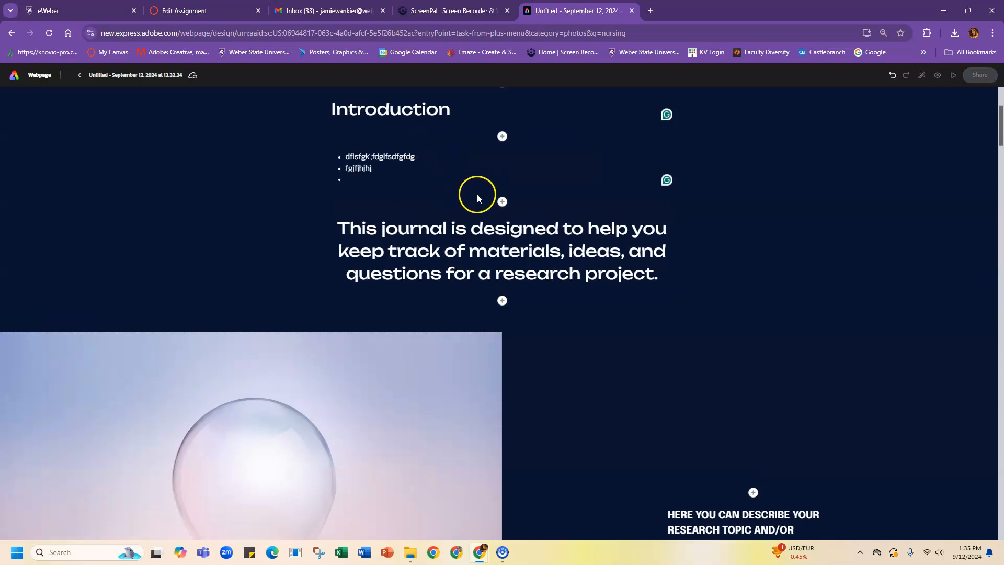
Step: Finish the third bullet, then add a grid of four nursing stock photos below the list
text(jhjhj)
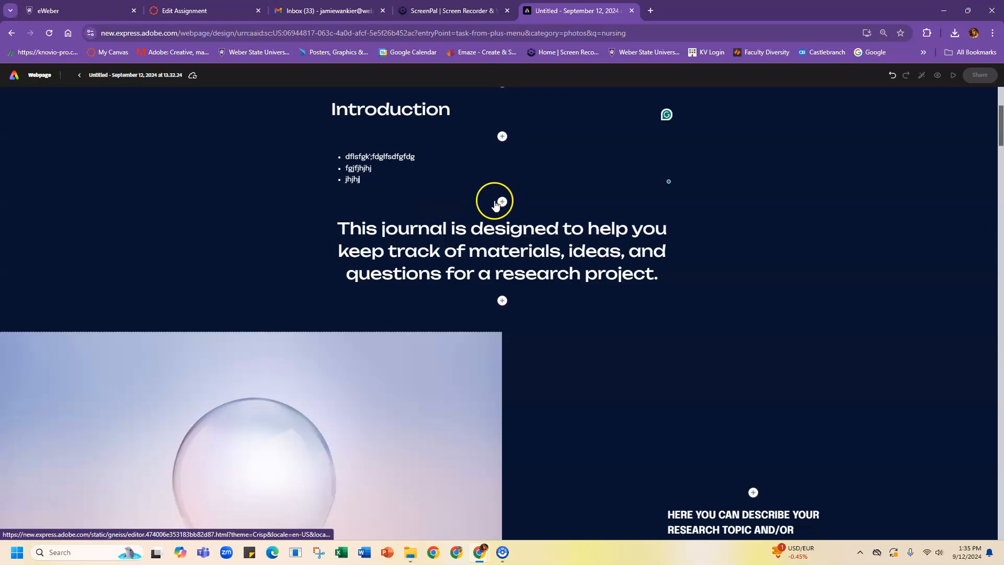
click(500, 202)
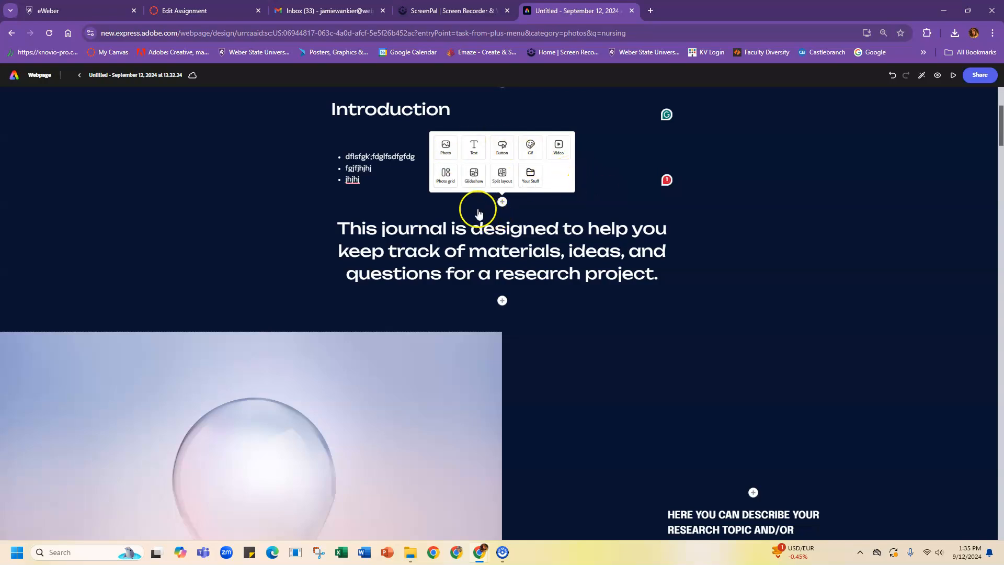
click(446, 177)
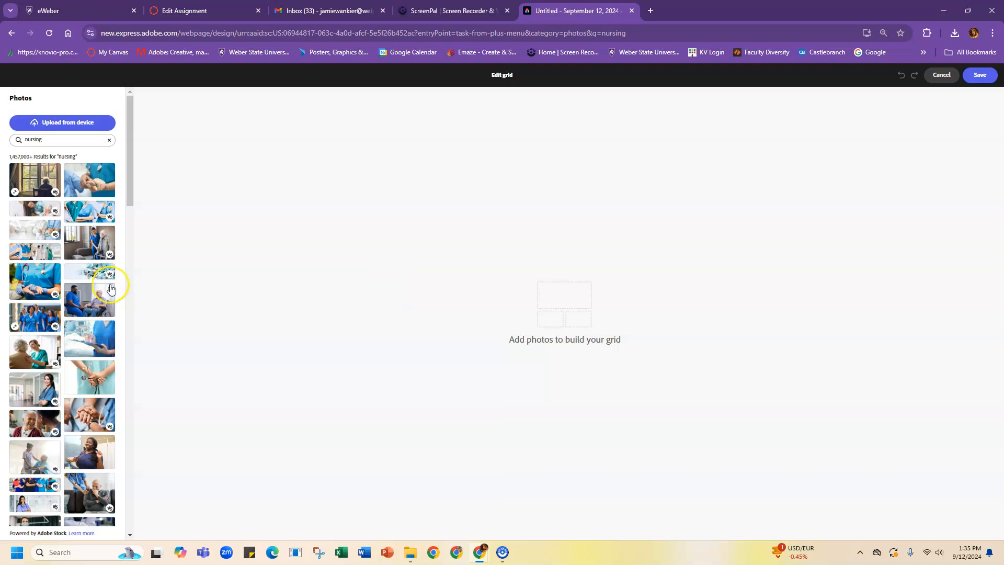
click(33, 179)
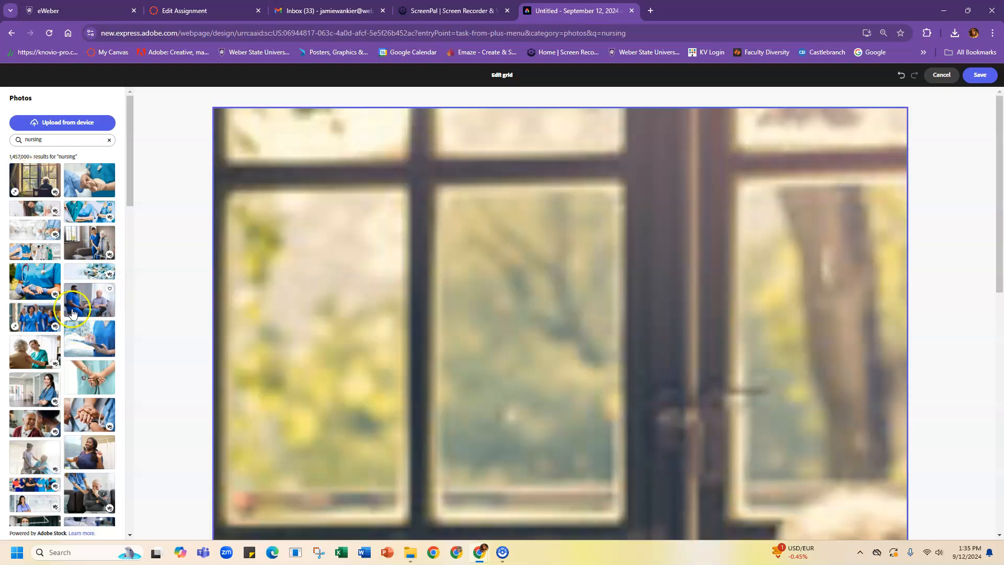
click(40, 288)
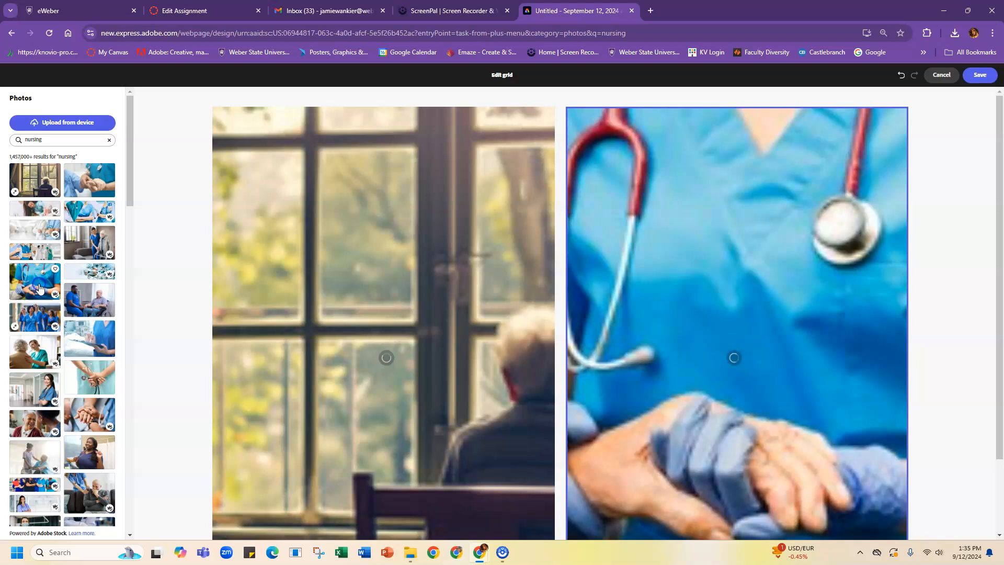
click(35, 349)
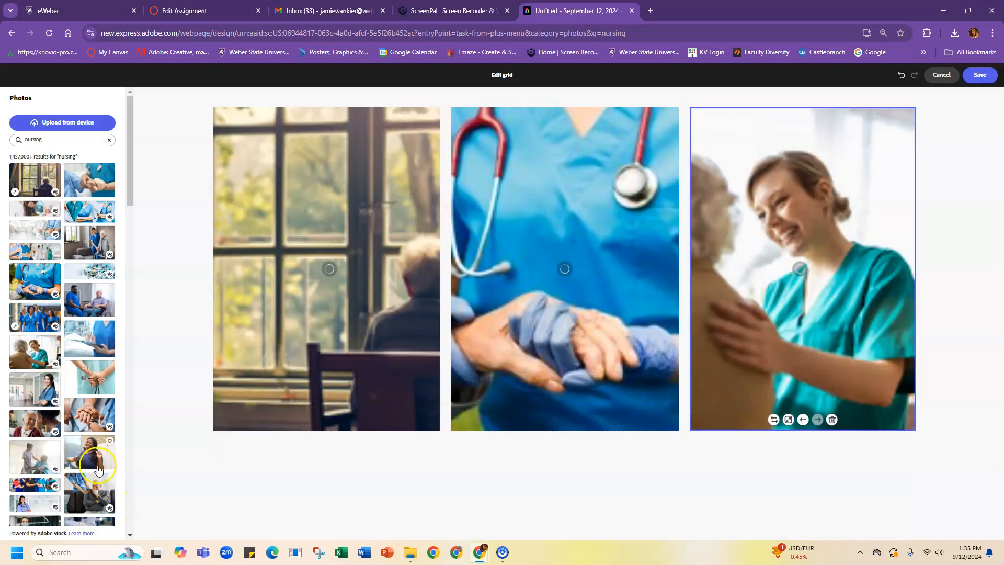
click(90, 493)
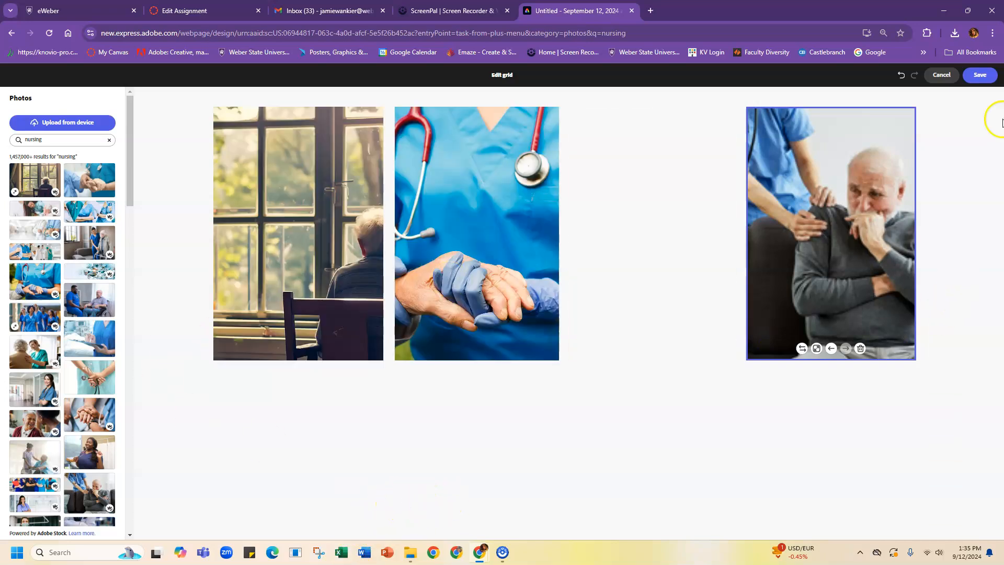
click(979, 74)
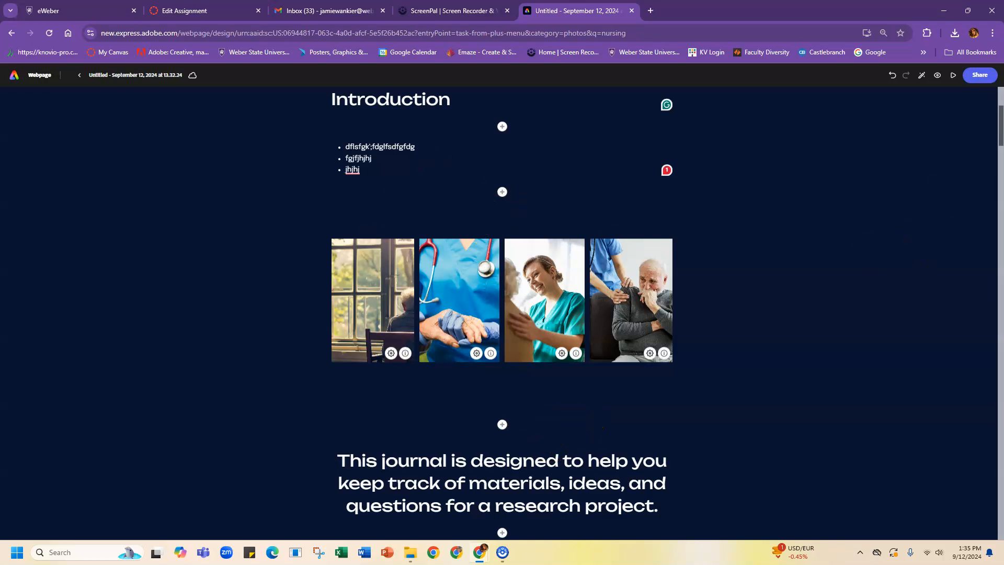
Step: Insert a glideshow above the journal description using the smiling nurses group photo
drag(999, 124, 1000, 141)
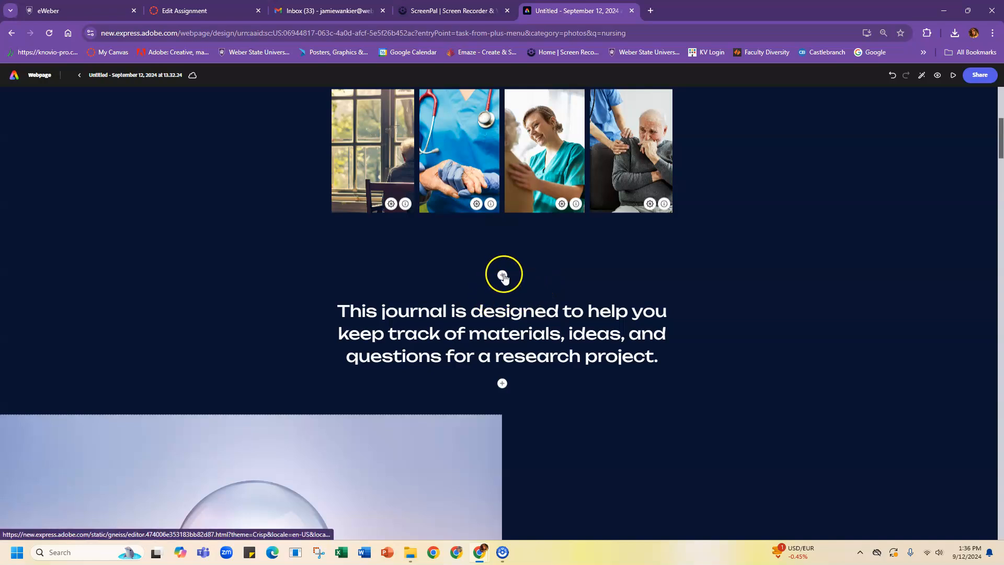
click(502, 275)
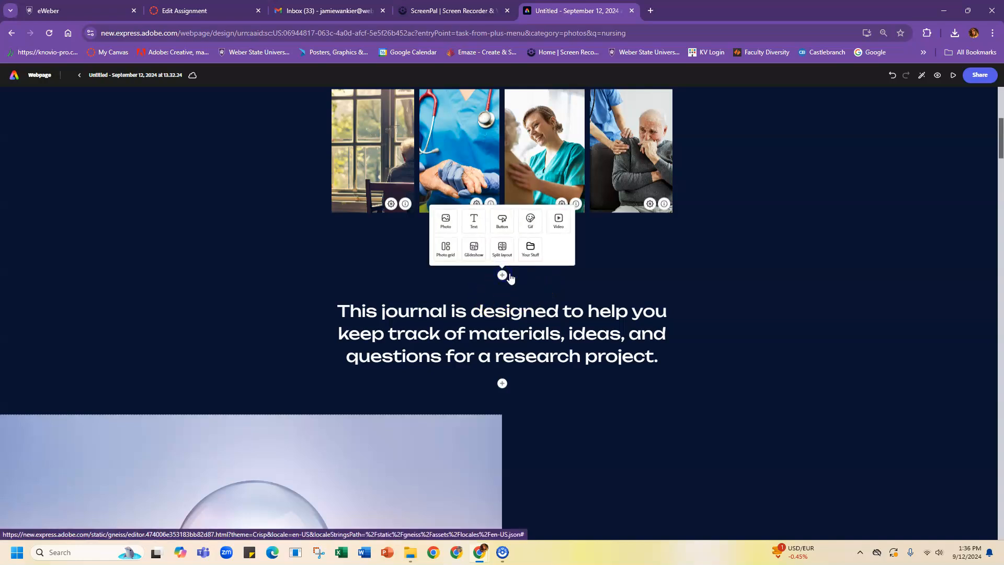
click(473, 249)
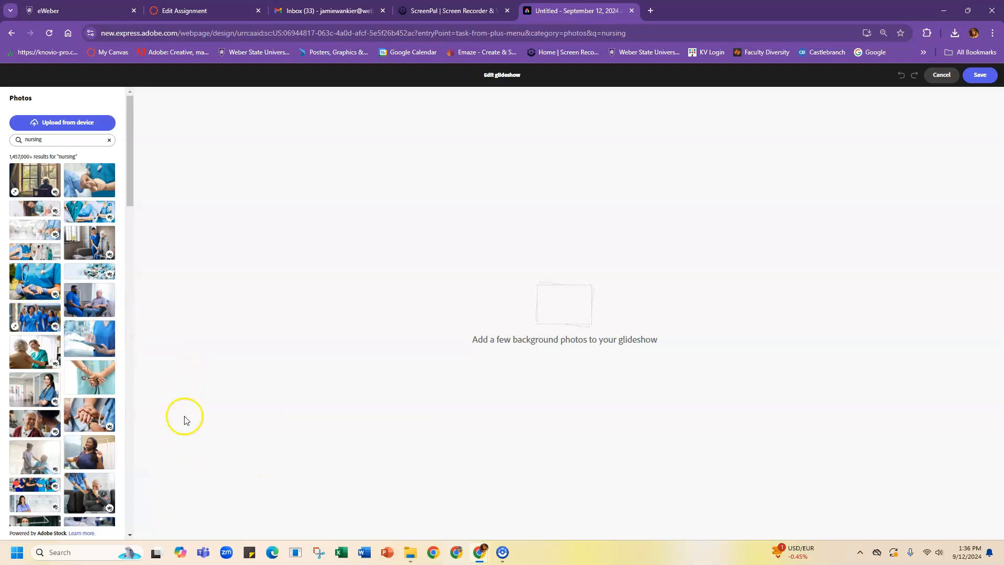
drag(130, 166, 130, 268)
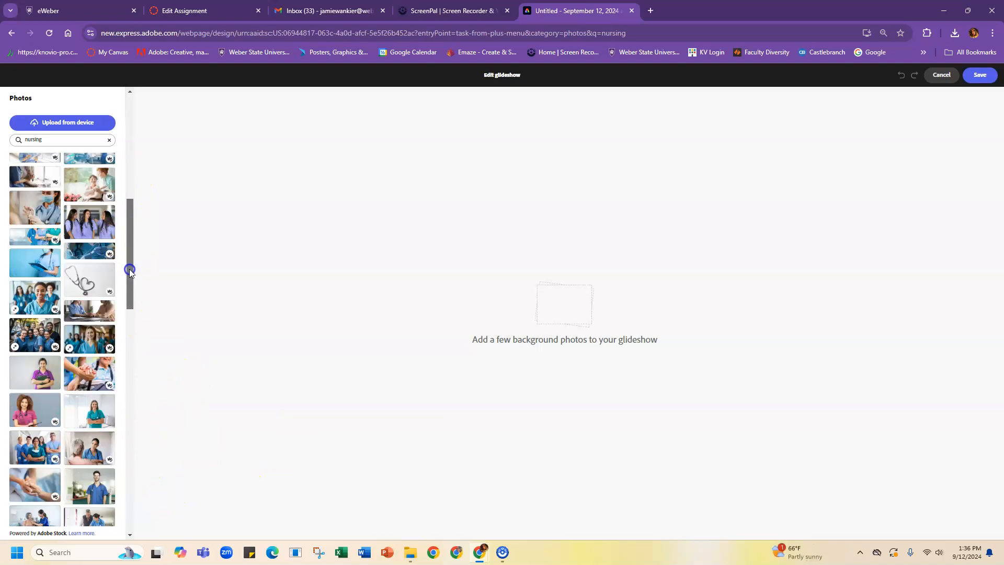
click(29, 329)
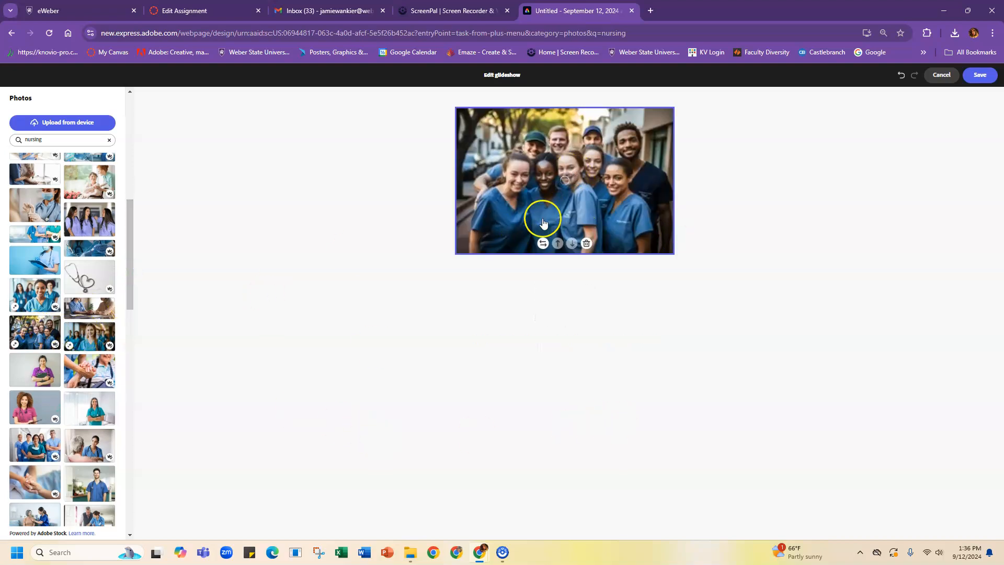
click(979, 75)
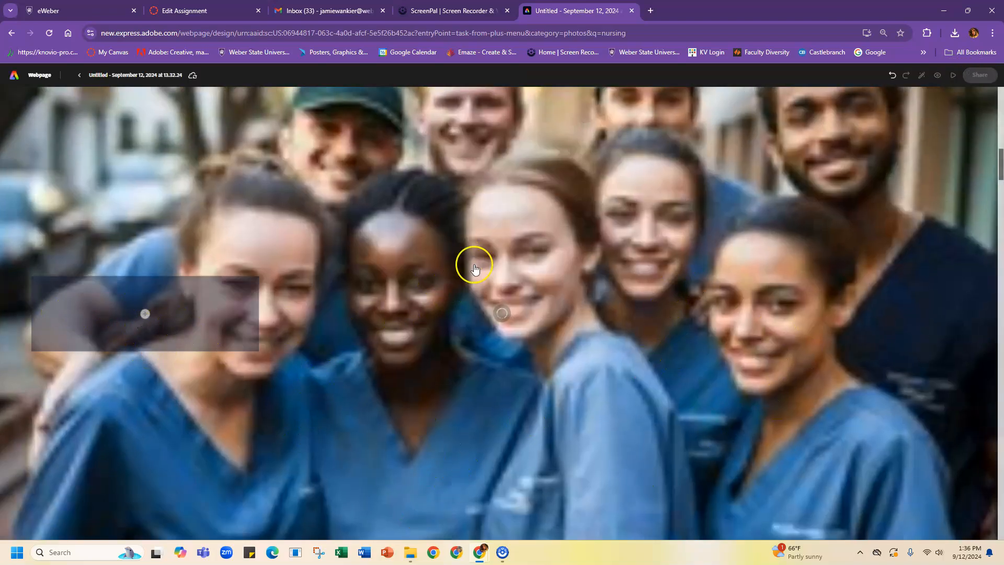
Step: Add an 'EHR' text heading in H1 style inside the glideshow's dark box
click(145, 313)
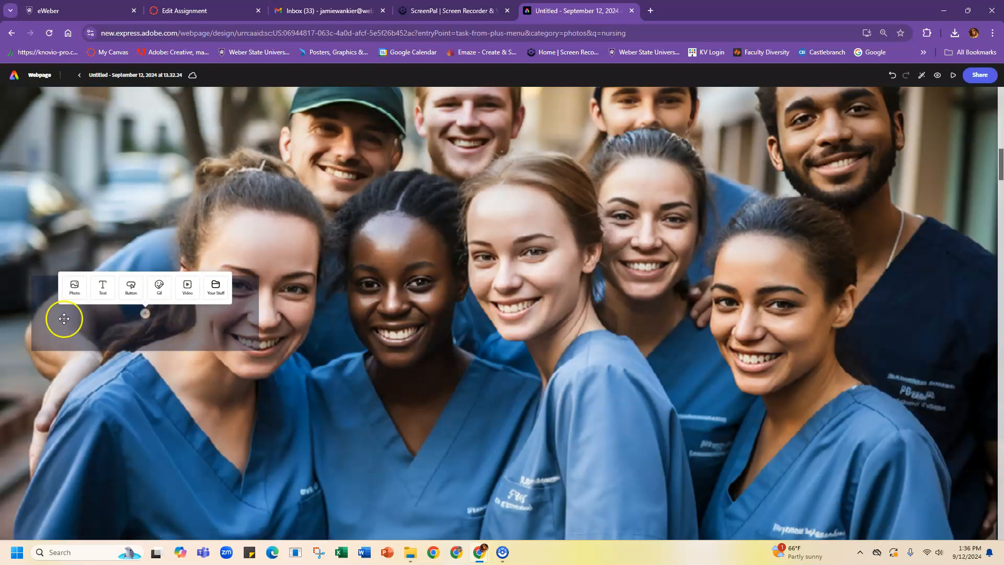
click(100, 291)
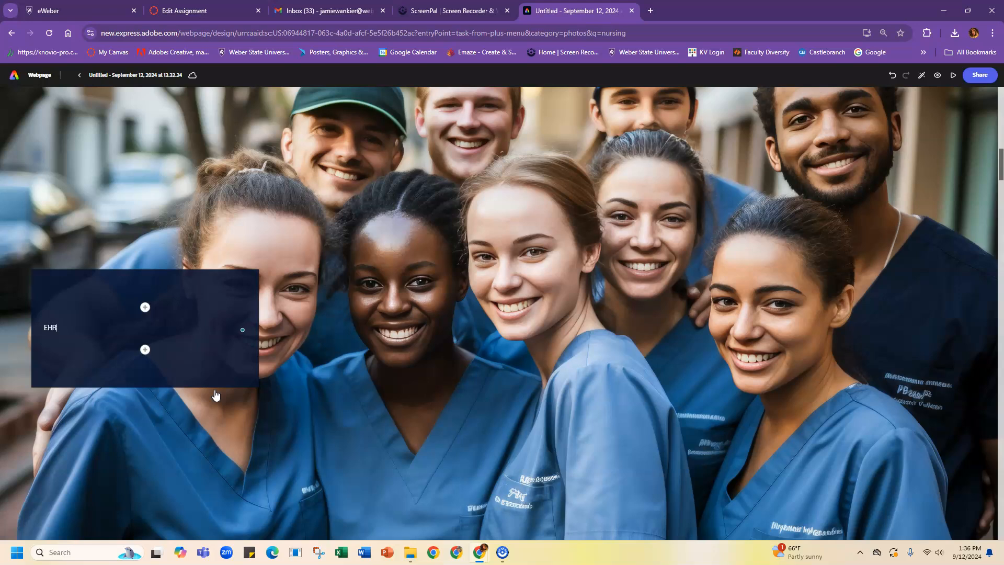
right_click(47, 328)
click(53, 330)
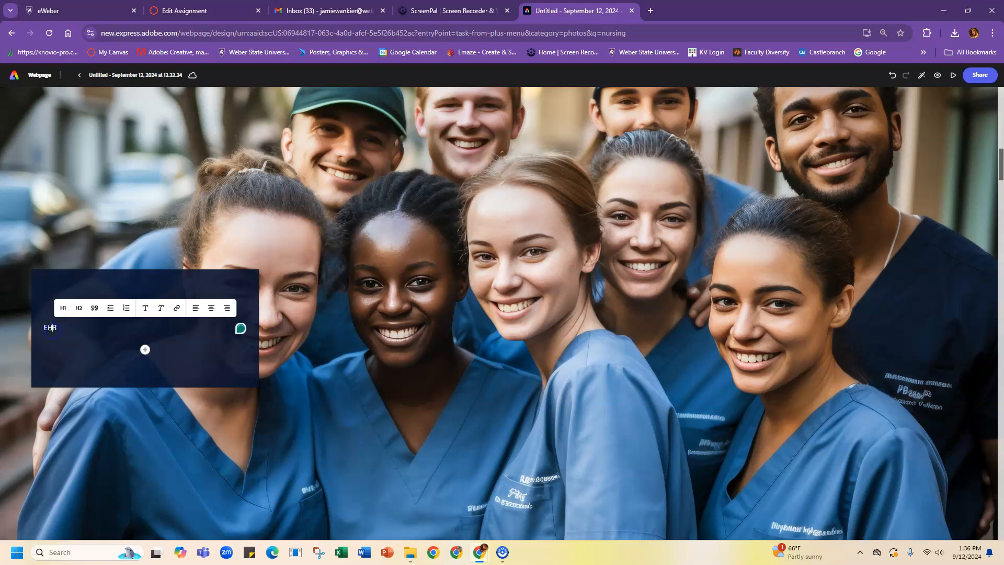
click(61, 309)
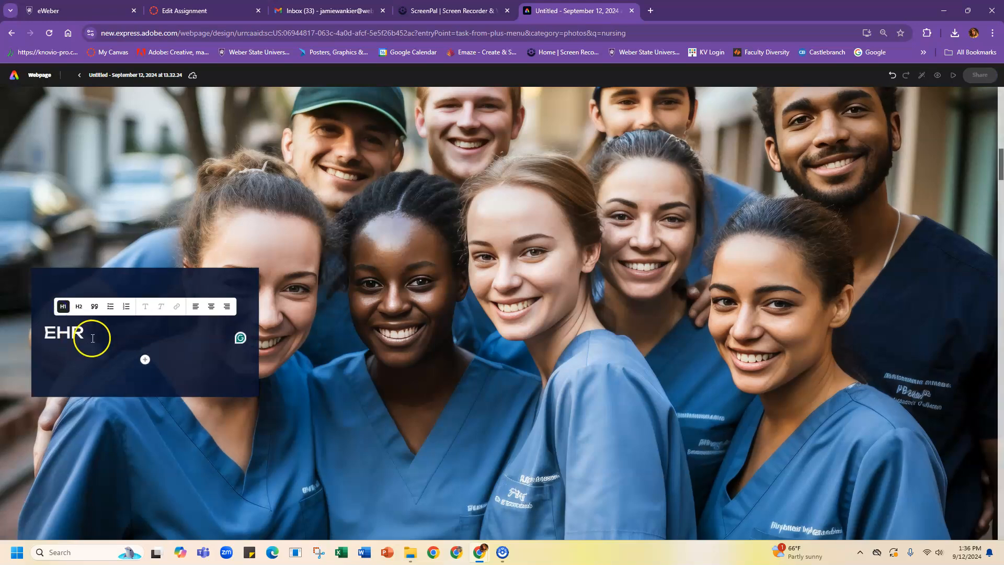
click(145, 360)
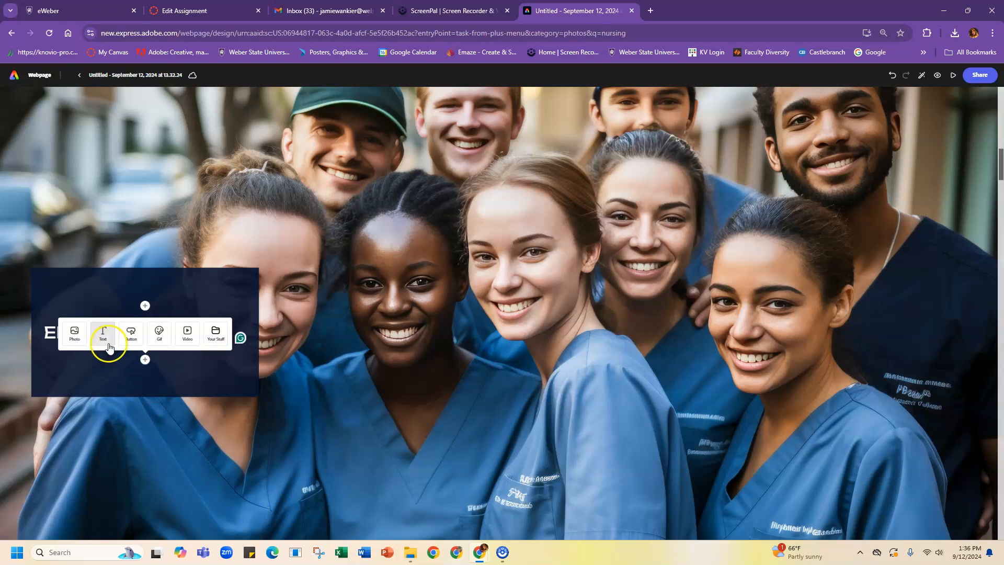
click(131, 333)
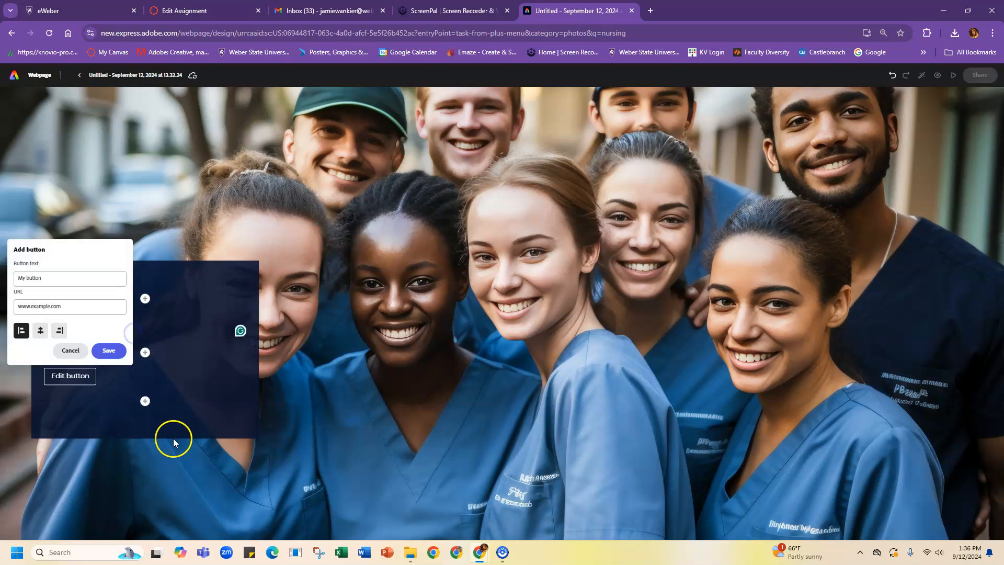
click(43, 279)
click(20, 279)
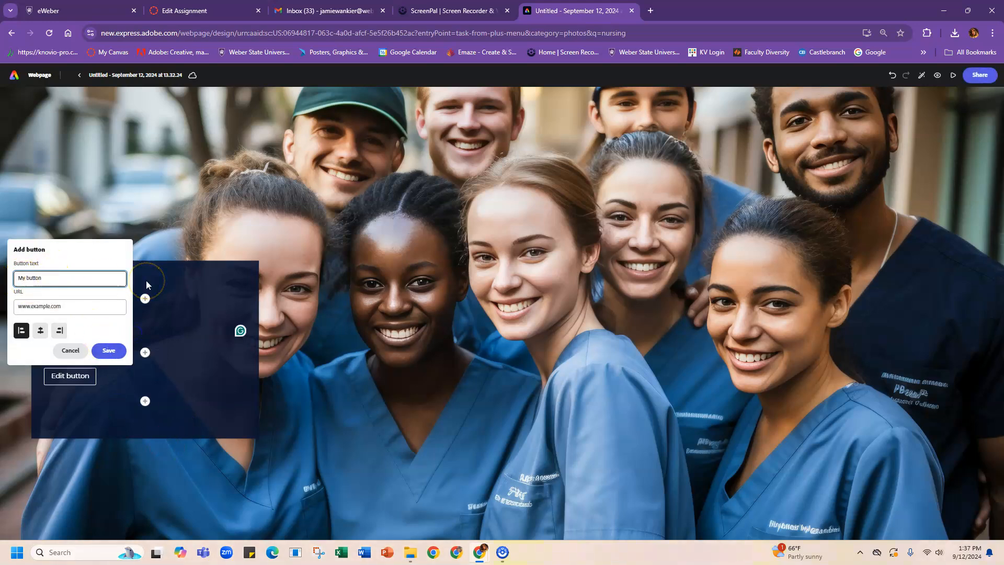
key(ctrl+a)
text(Telehealth)
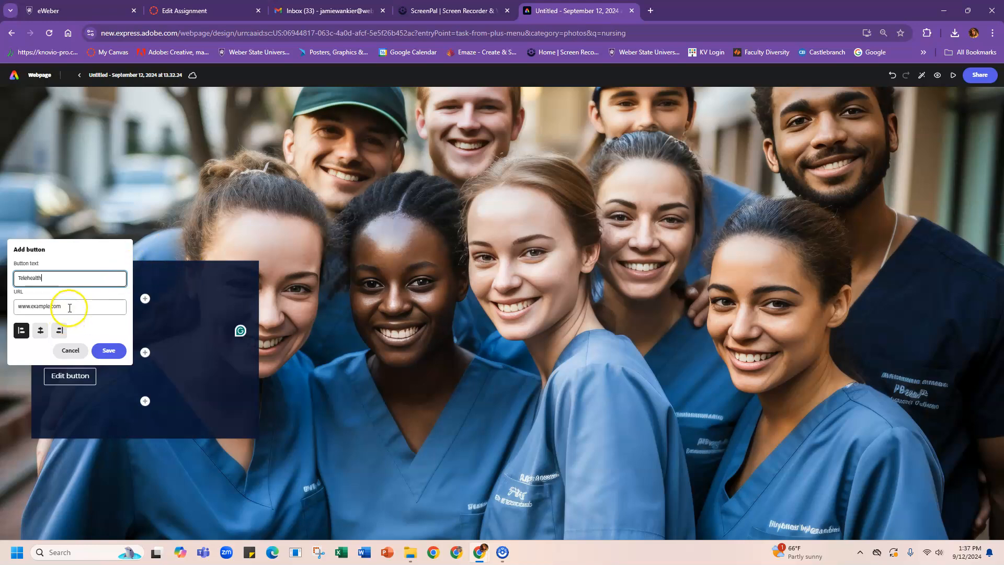
click(110, 354)
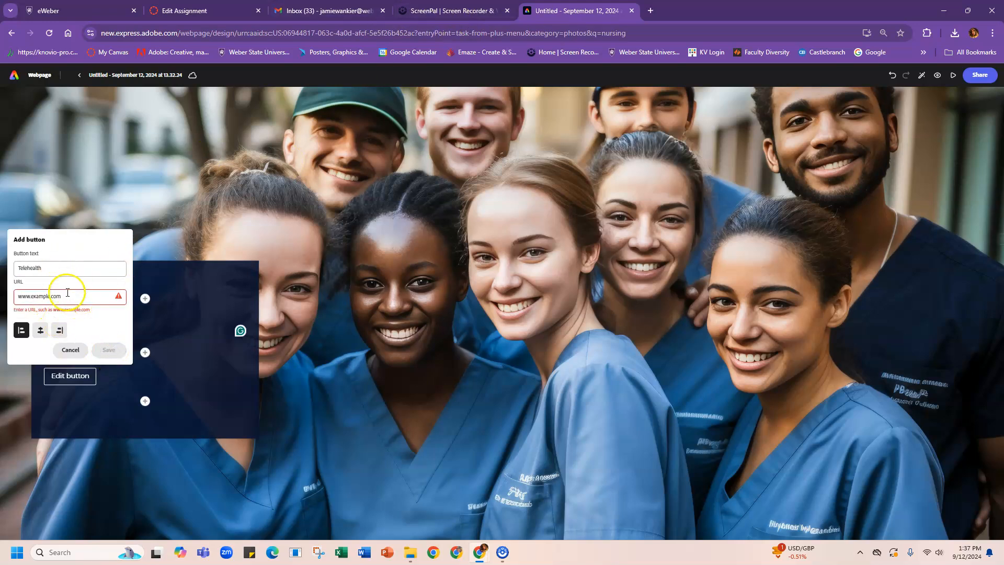
click(70, 349)
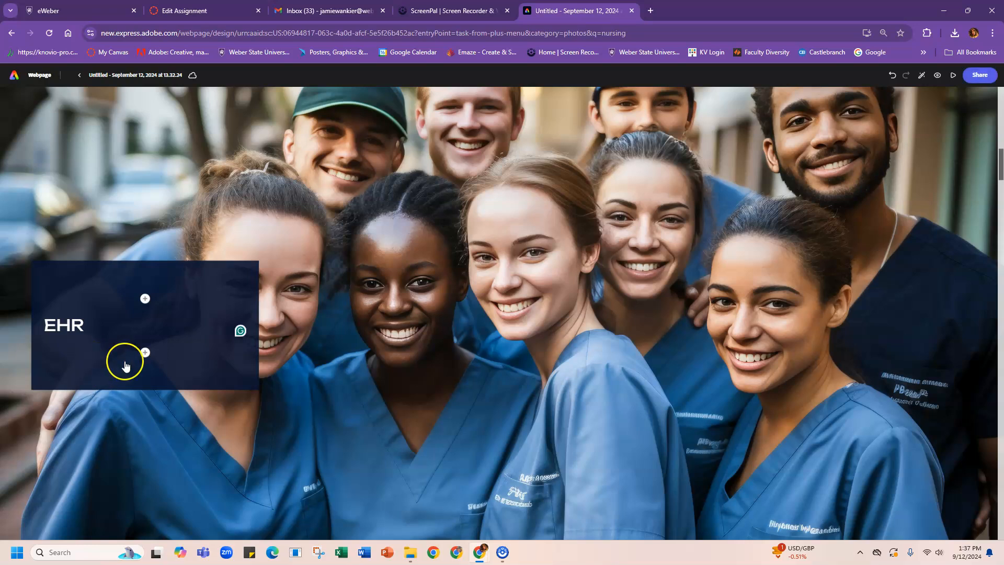
click(145, 352)
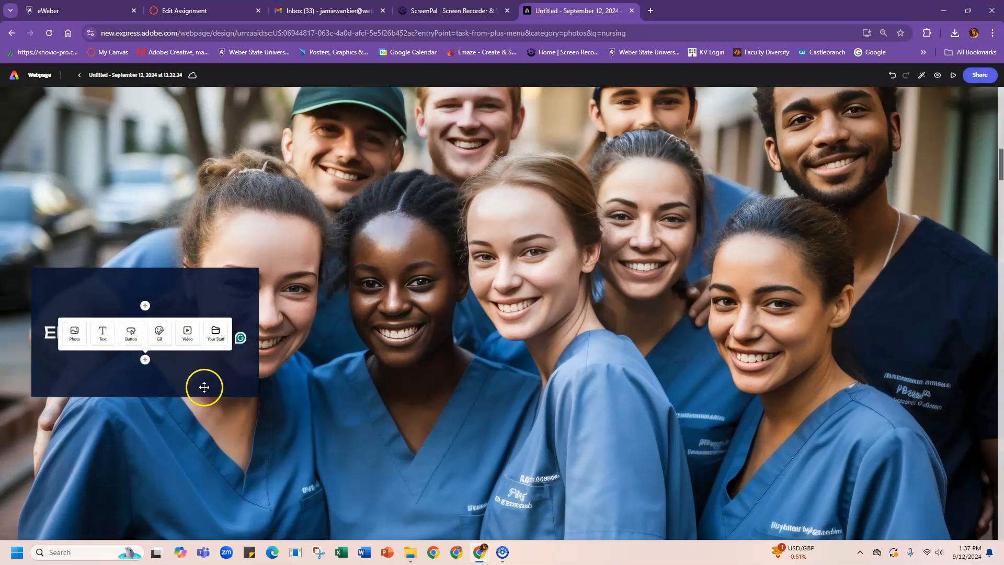
click(188, 333)
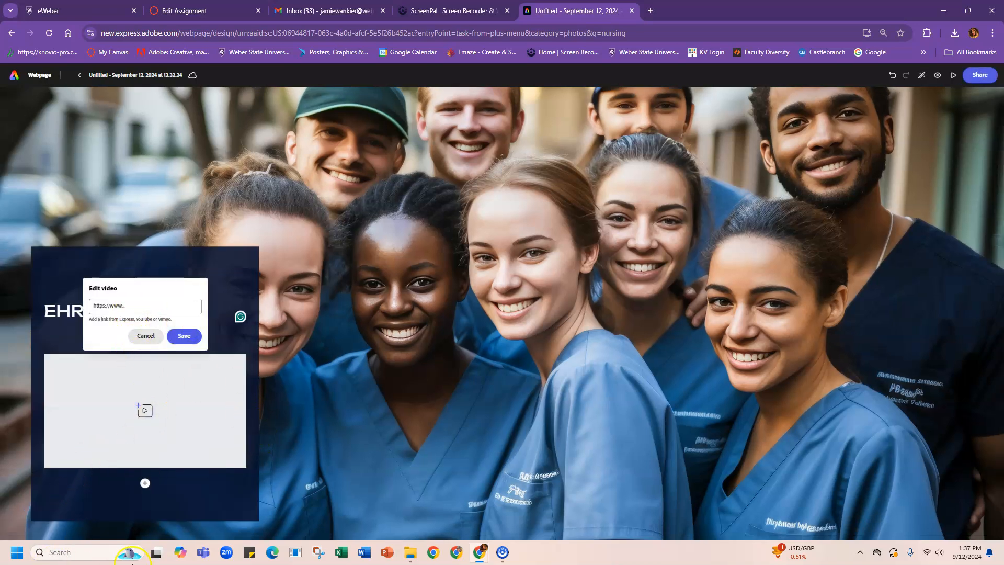
mouse_move(155, 555)
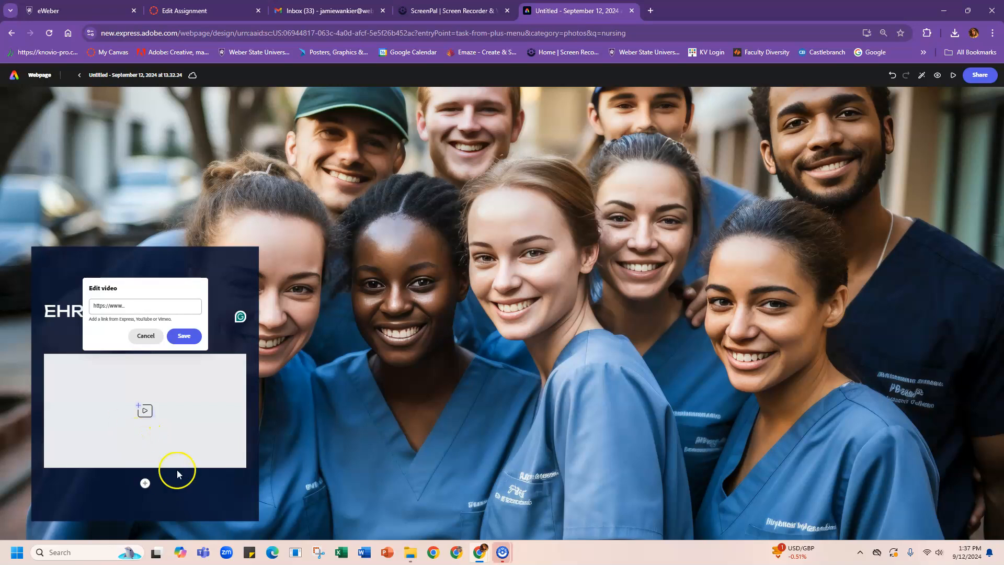
click(145, 336)
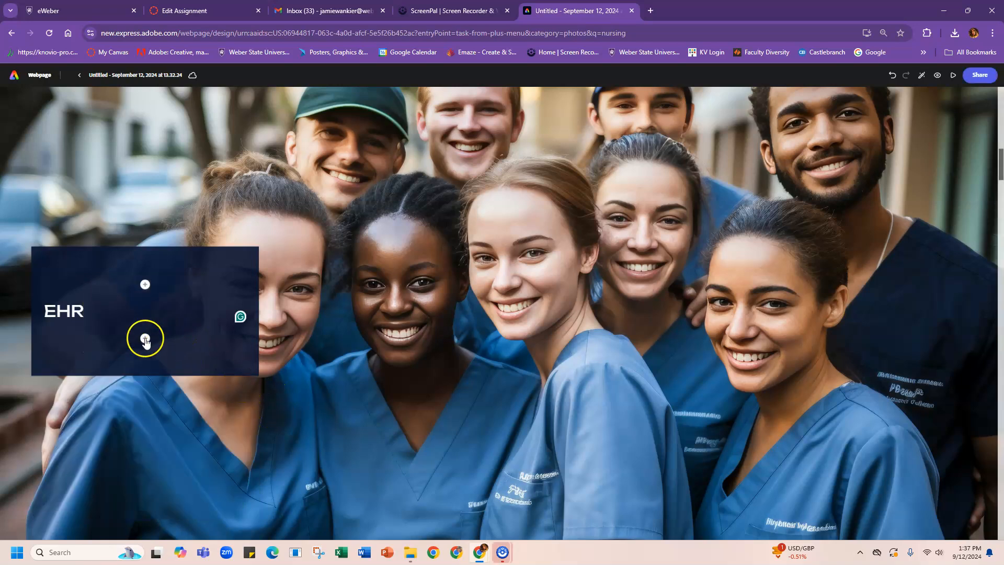
click(146, 336)
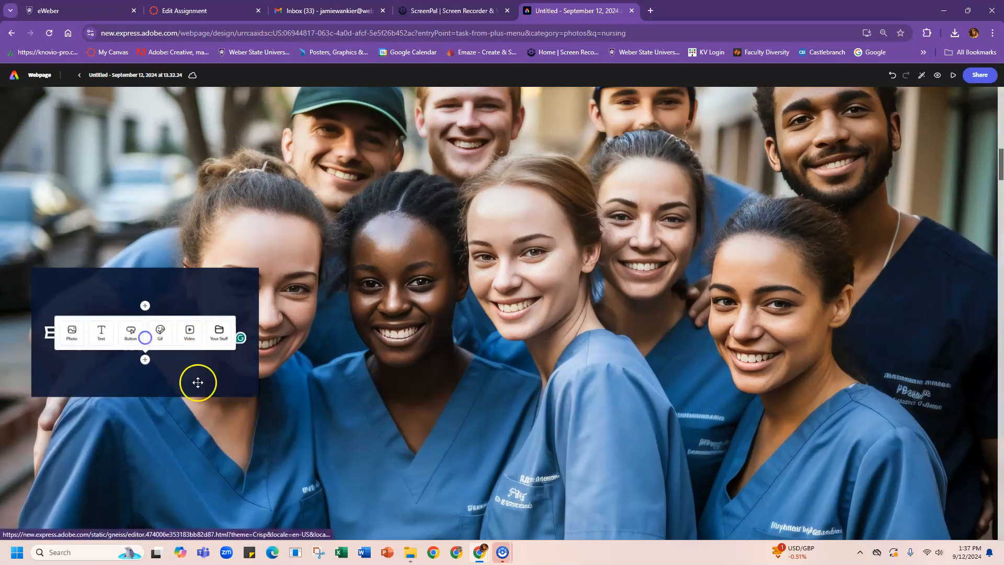
click(217, 337)
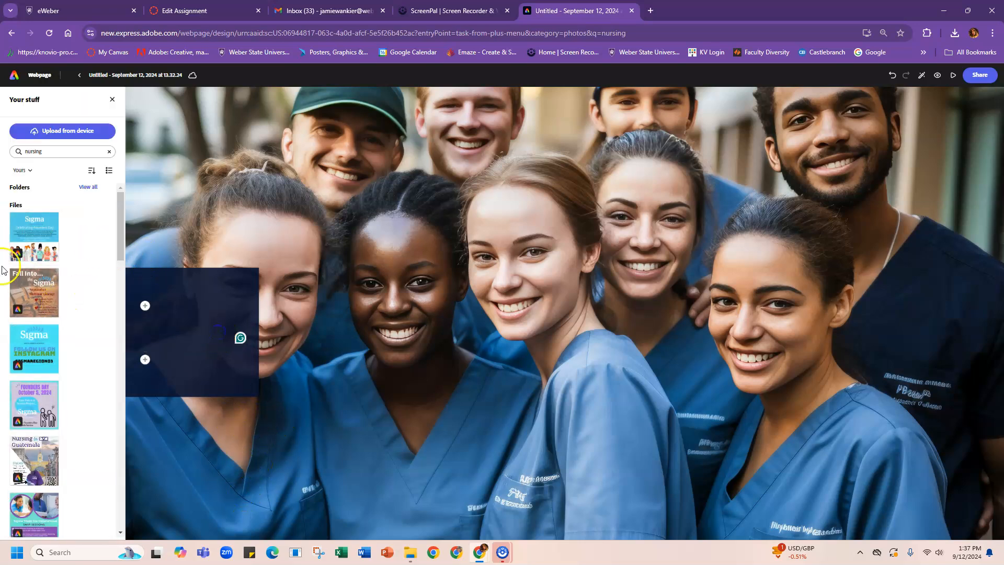
drag(119, 212, 95, 212)
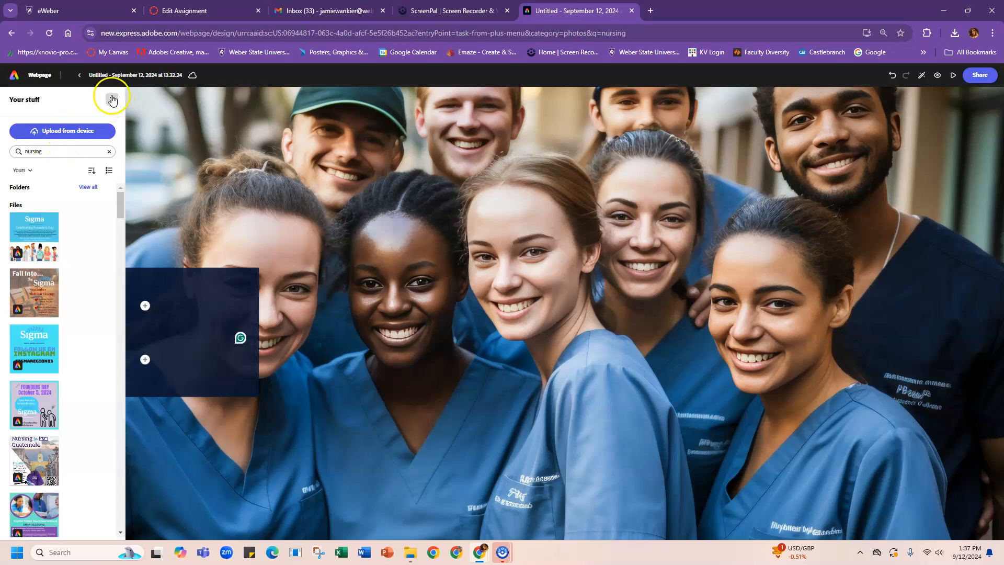
click(112, 100)
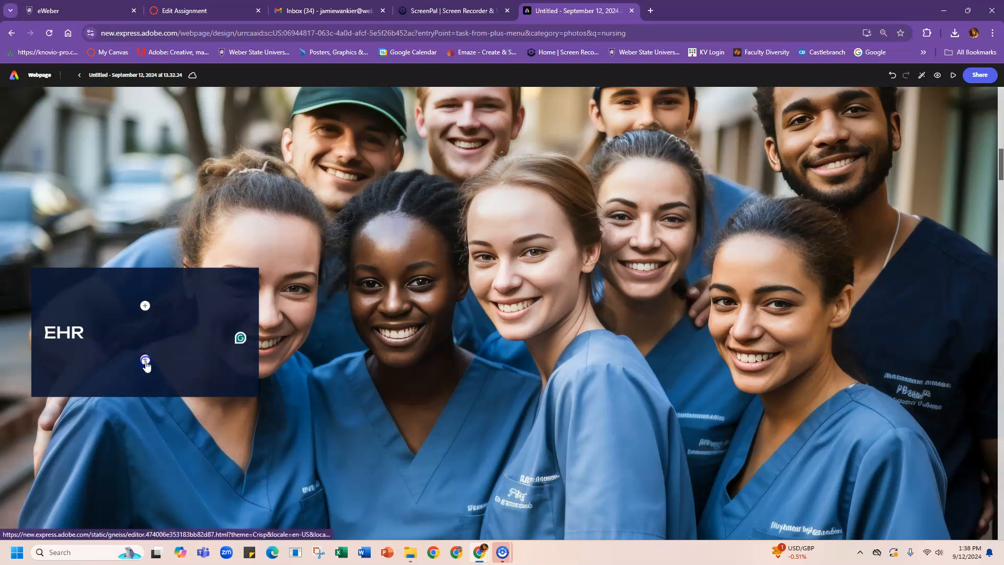
click(144, 359)
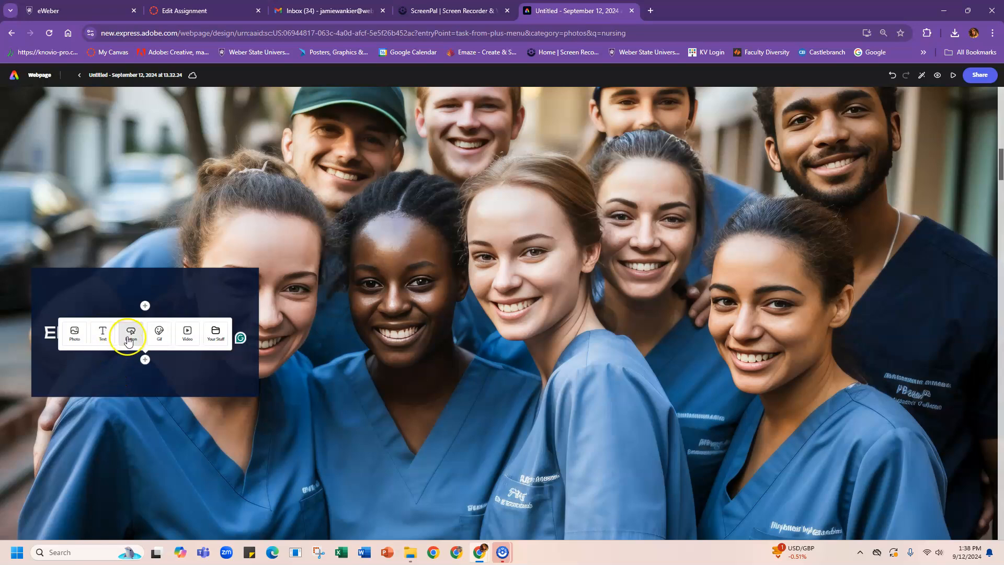
click(867, 379)
drag(1001, 161, 1001, 208)
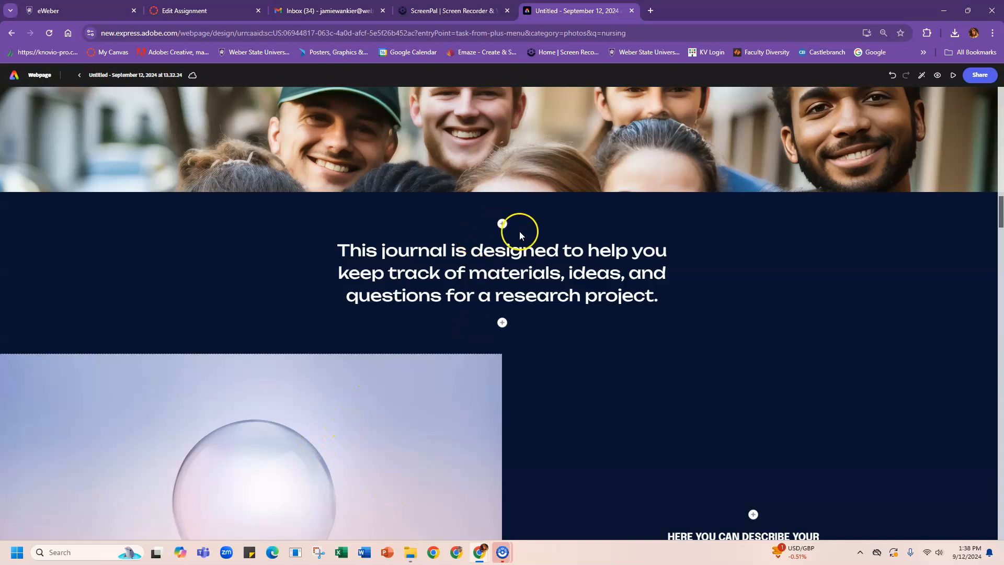
Step: Insert a split layout above the journal text with the suture-practice nursing photo on the left
click(502, 224)
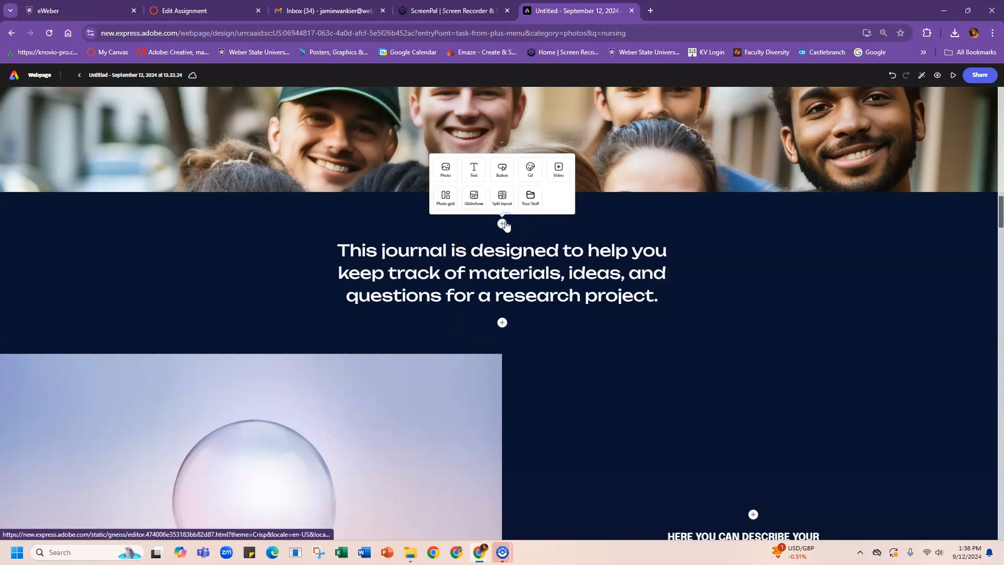
click(501, 197)
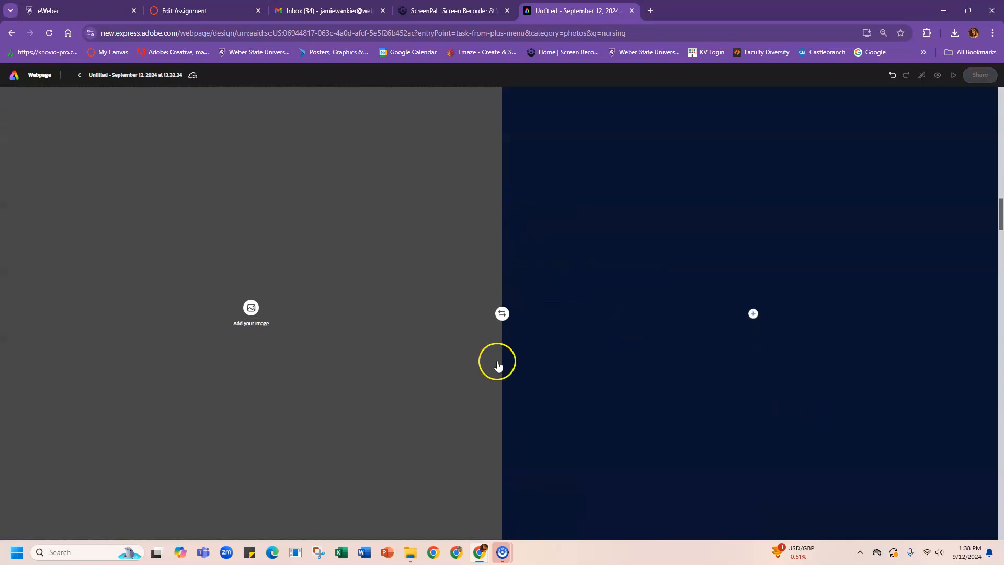
click(251, 308)
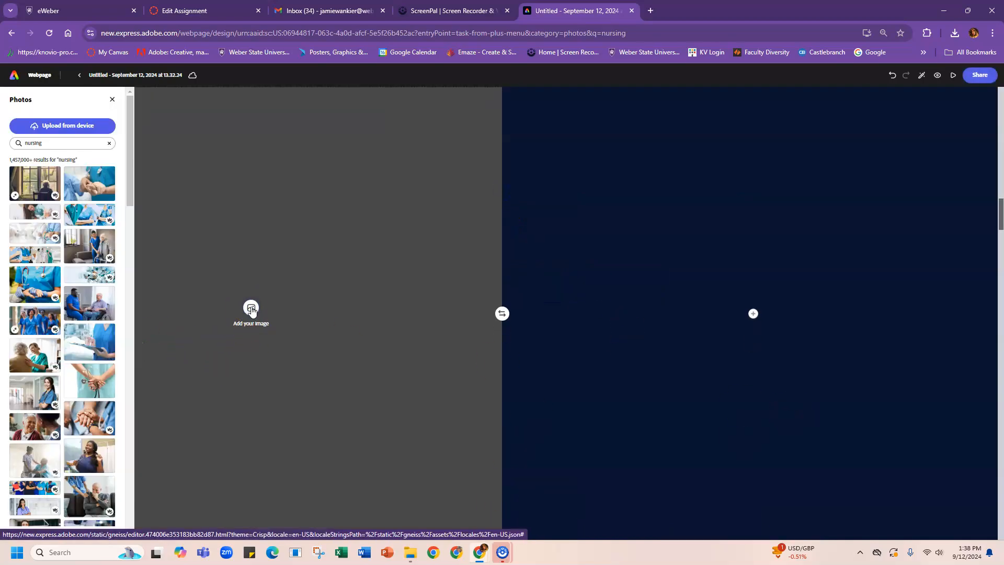
drag(129, 204, 132, 340)
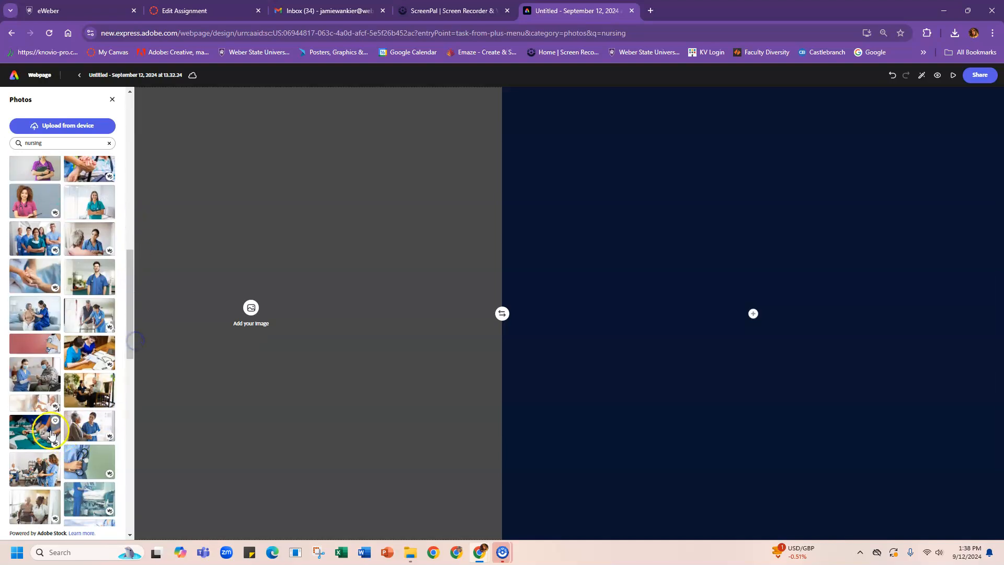
click(34, 431)
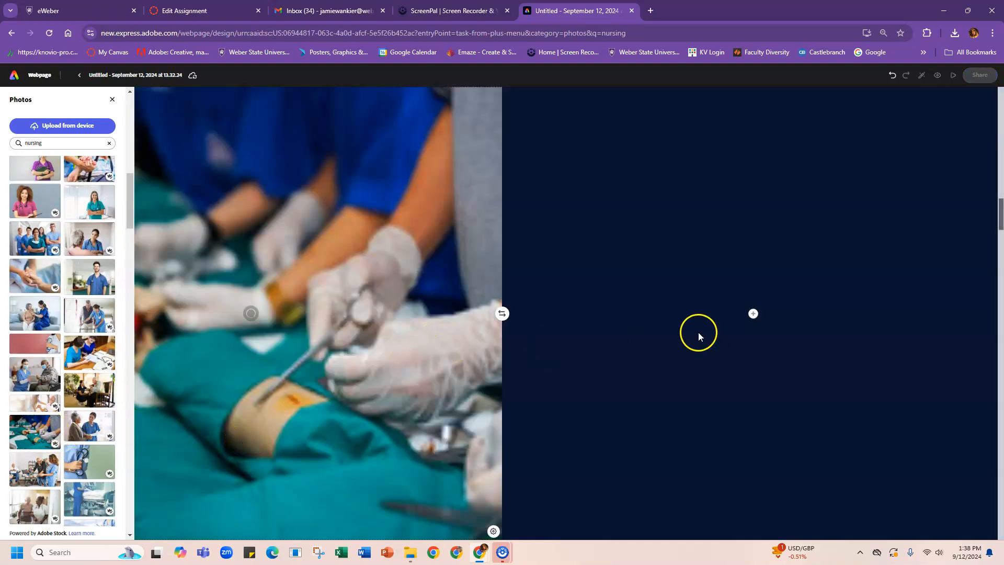
click(752, 313)
drag(994, 223, 1000, 374)
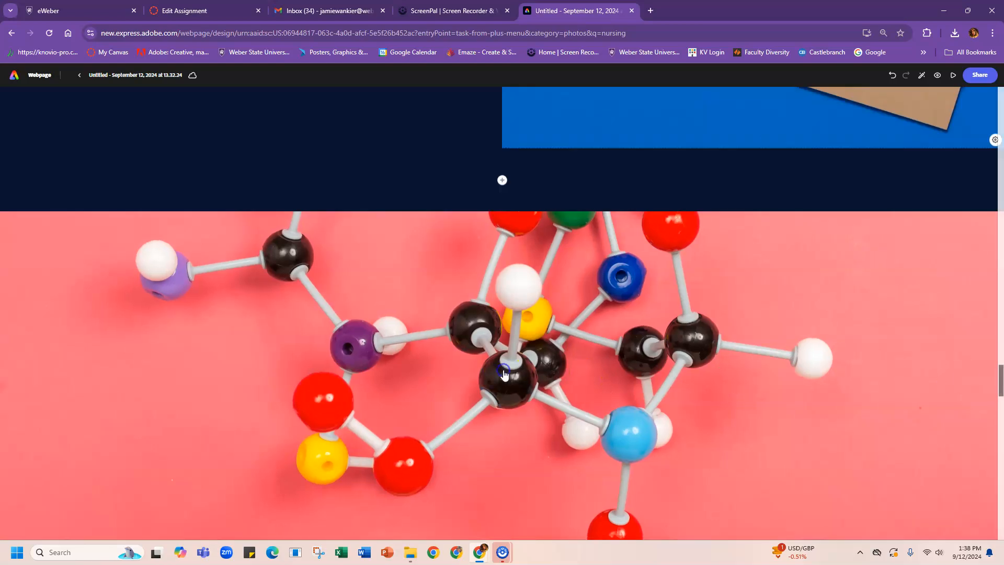
Step: Switch the page theme to Wesley after trying Bruce, then close the themes list and scroll back up
scroll(504, 375, down, 3)
mouse_move(505, 374)
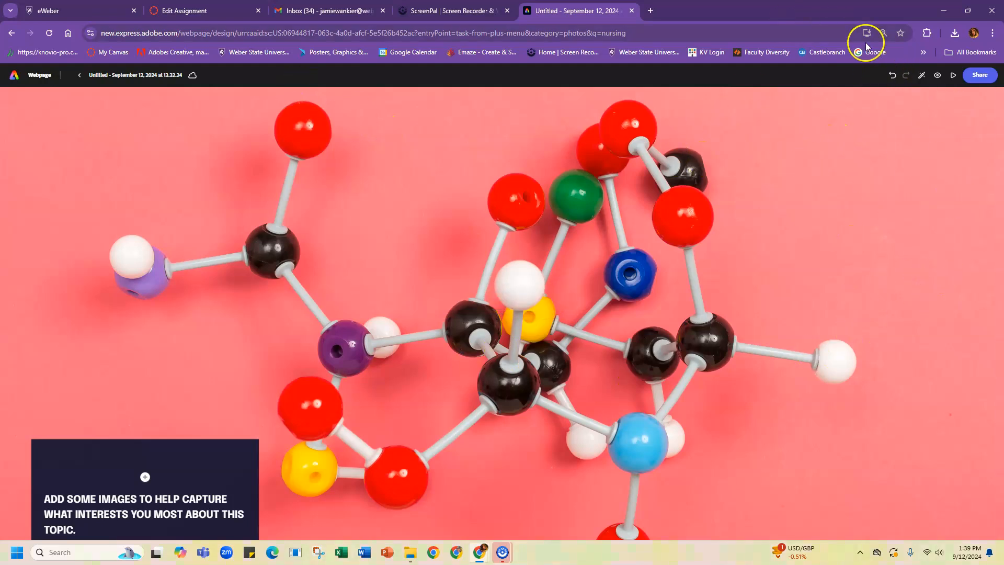
click(921, 77)
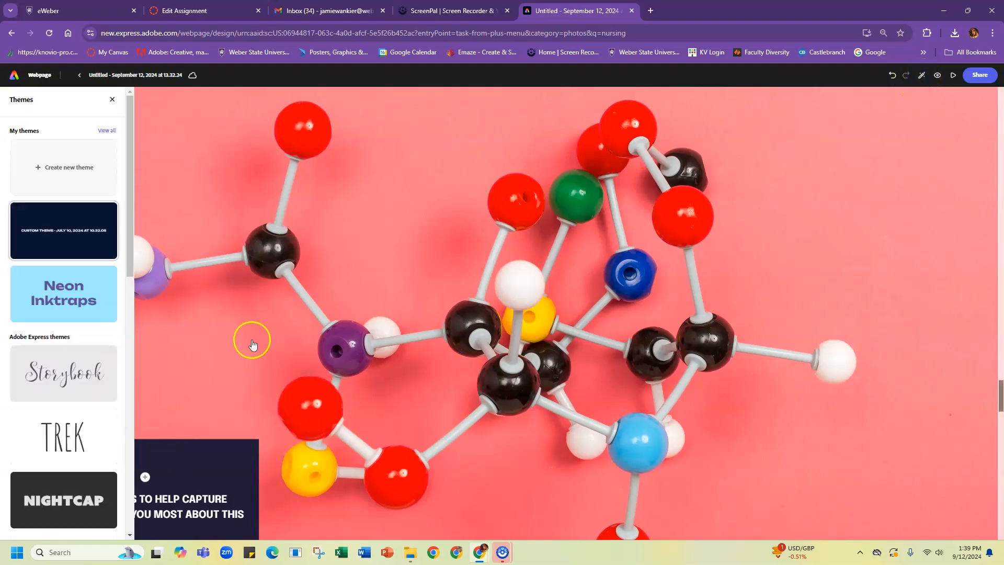
mouse_move(115, 232)
drag(130, 180, 131, 421)
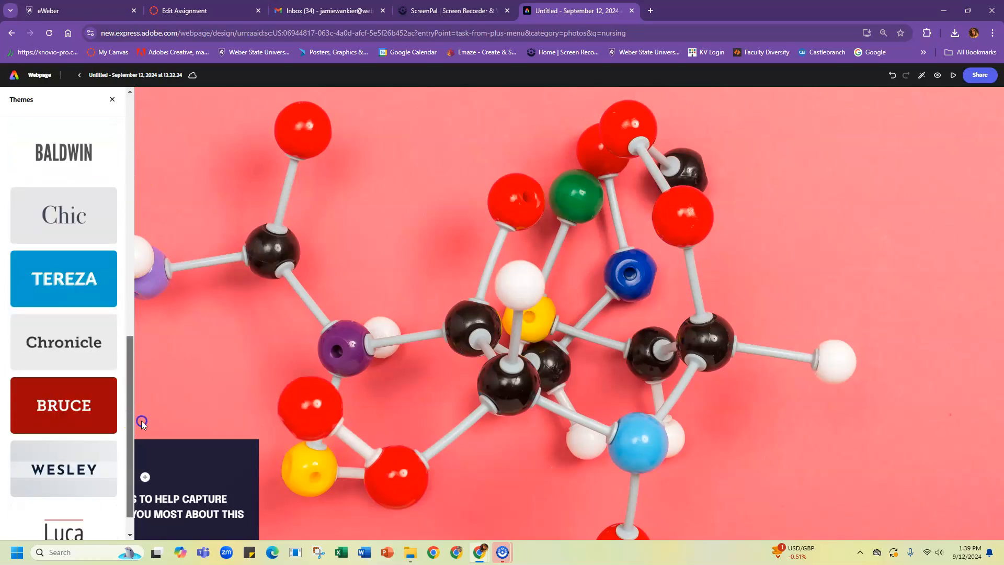
click(97, 425)
click(95, 463)
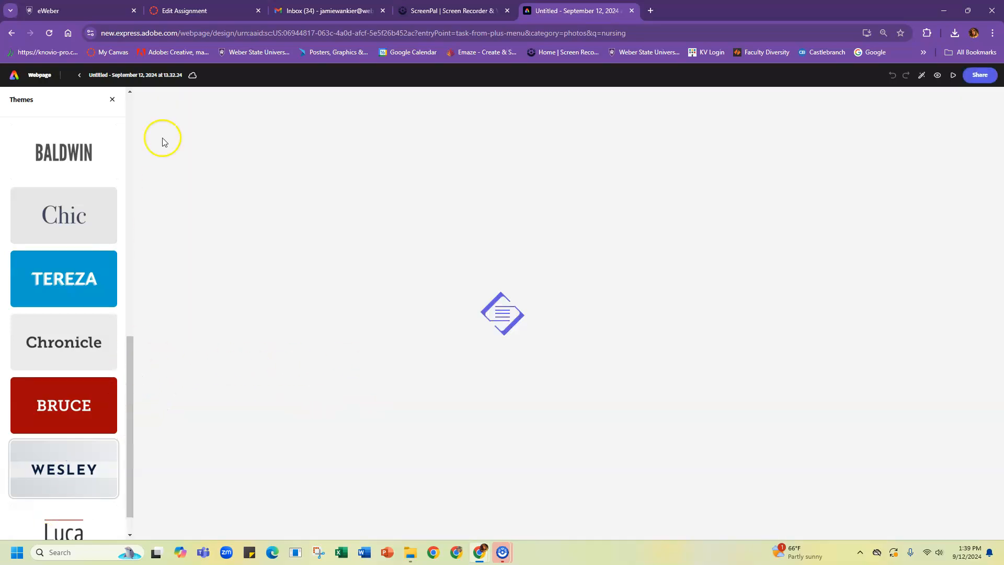
click(112, 99)
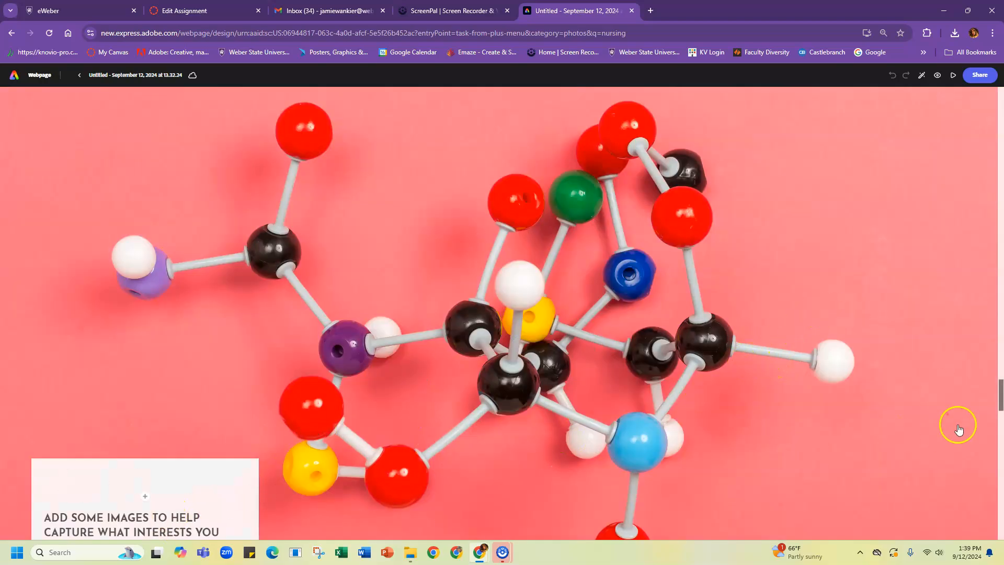
drag(1000, 390, 998, 88)
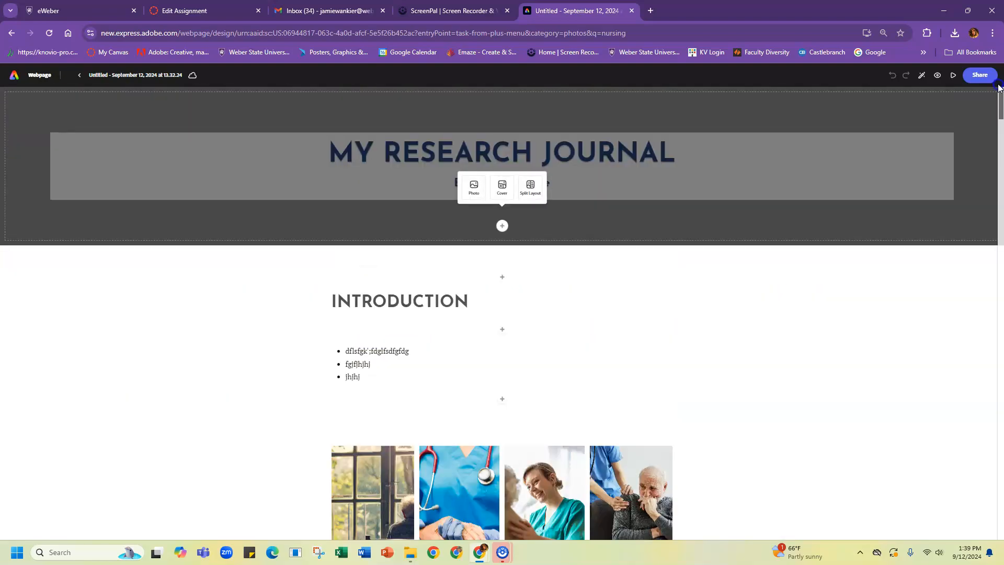
click(616, 329)
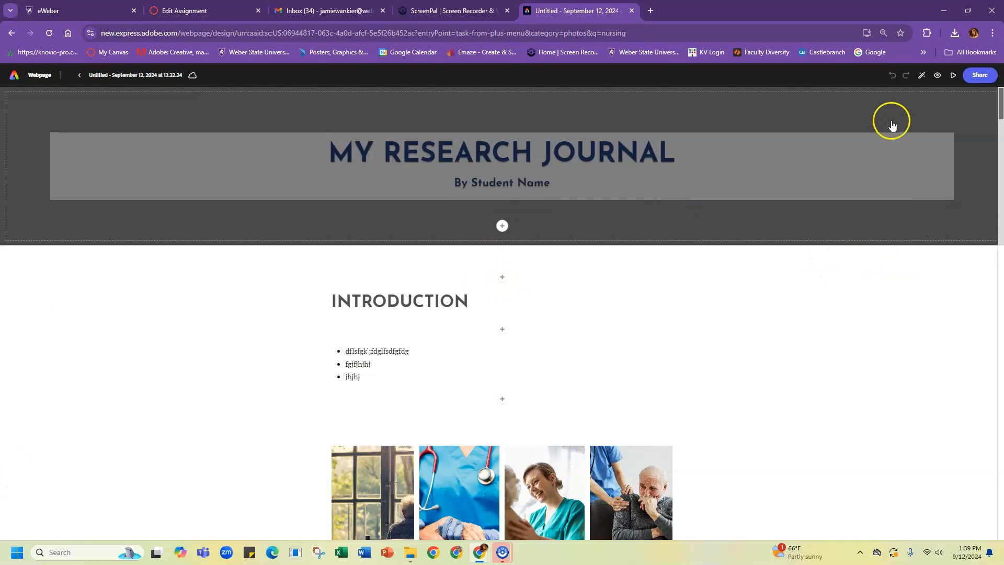
click(936, 76)
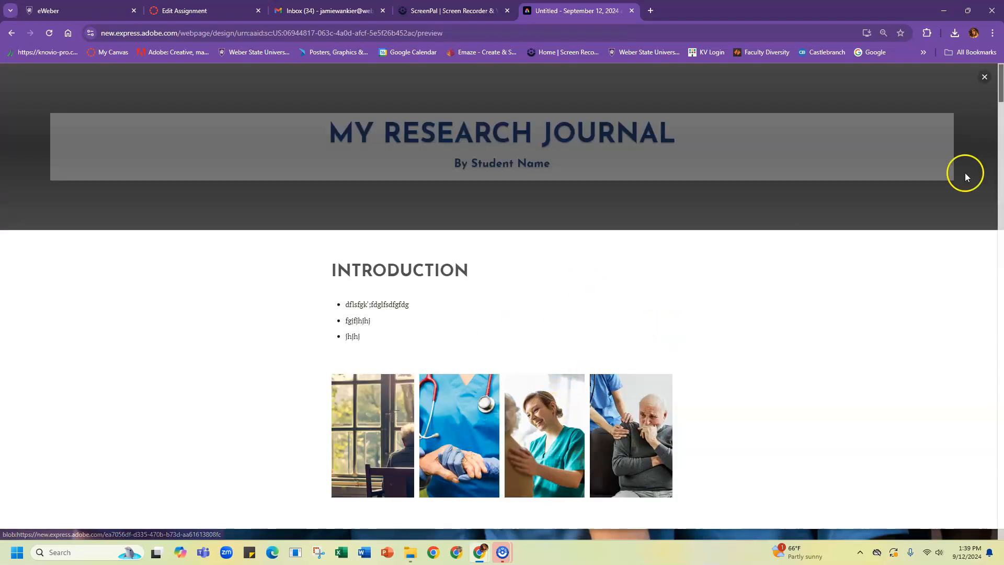
mouse_move(1001, 84)
mouse_down()
mouse_move(1001, 333)
mouse_move(1001, 71)
mouse_up()
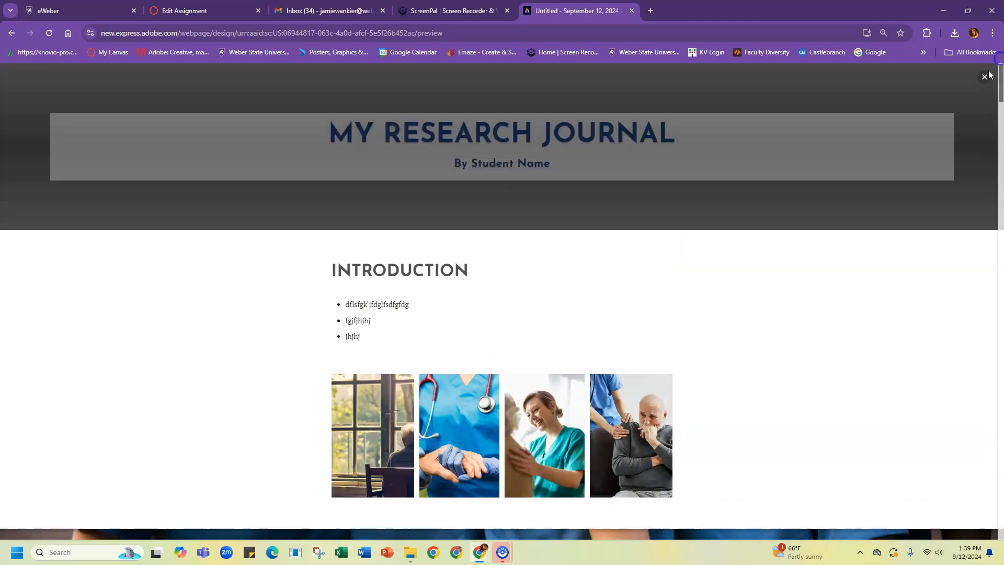
click(984, 78)
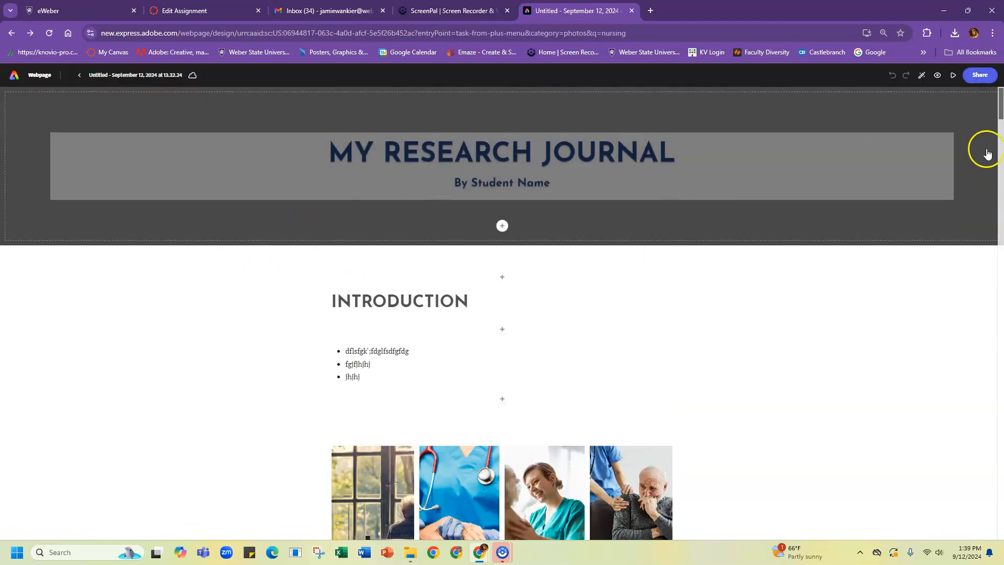
Step: Publish the page to the web titled 'Your title' and create its link
click(981, 78)
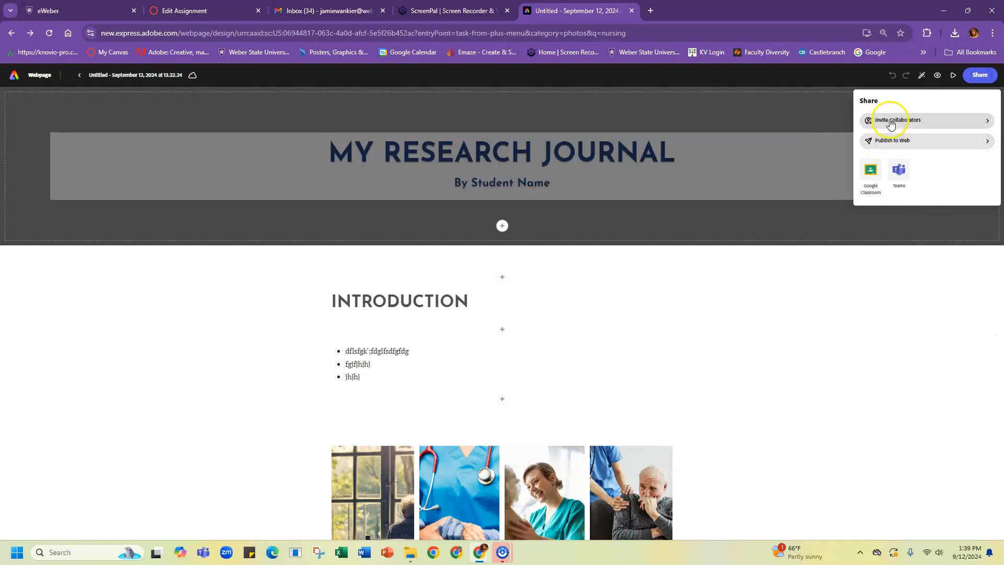
click(986, 141)
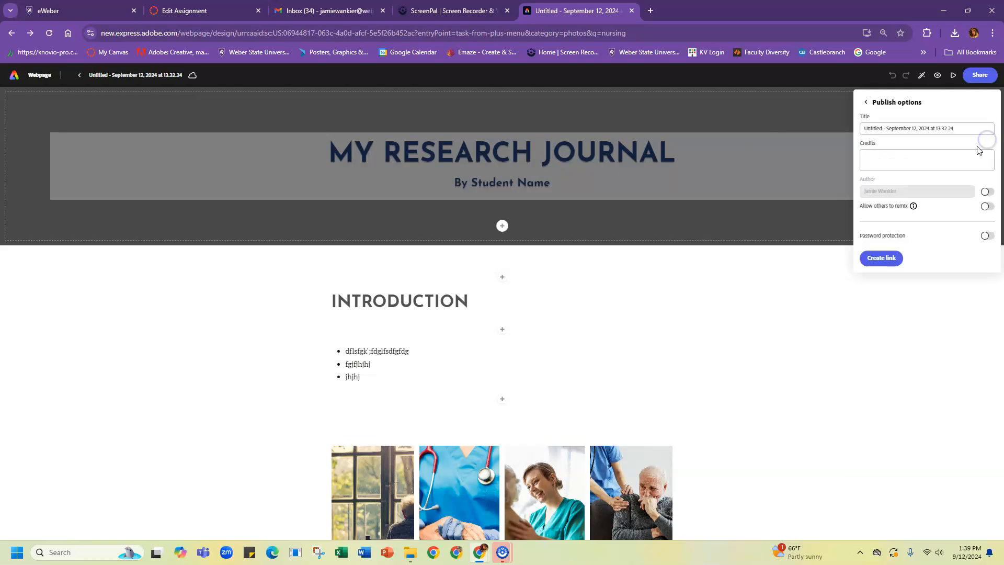
drag(972, 130, 936, 129)
key(BackSpace)
key(BackSpace)
key(BackSpace)
key(BackSpace)
key(BackSpace)
key(BackSpace)
key(BackSpace)
key(BackSpace)
key(BackSpace)
key(BackSpace)
key(BackSpace)
key(BackSpace)
key(BackSpace)
key(BackSpace)
key(BackSpace)
key(BackSpace)
key(BackSpace)
key(BackSpace)
key(BackSpace)
key(BackSpace)
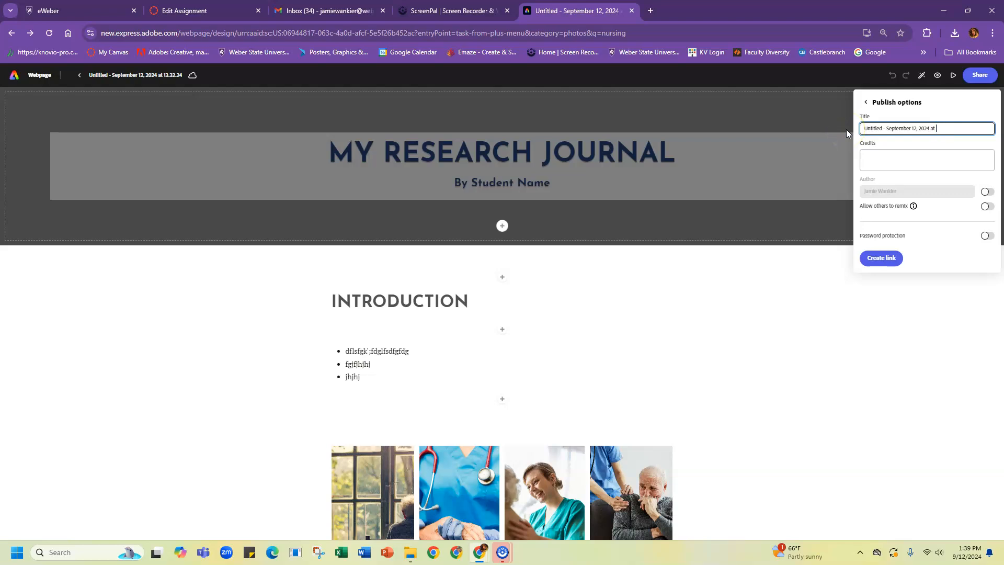
key(BackSpace)
key(BackSpace)
key(BackSpace)
key(BackSpace)
text(Your title)
click(893, 258)
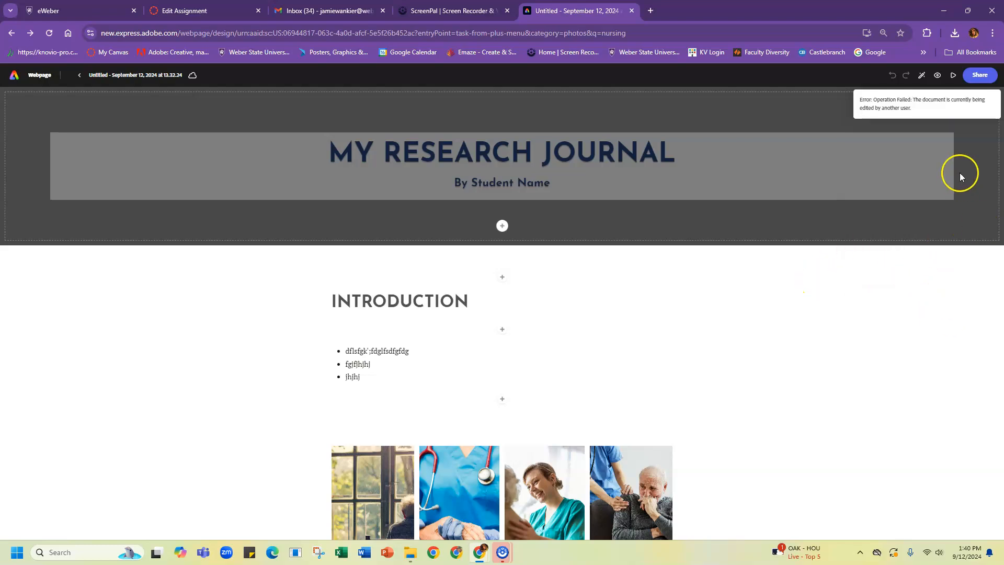
Step: After the error, keep the edits and retry creating the published web link
click(978, 76)
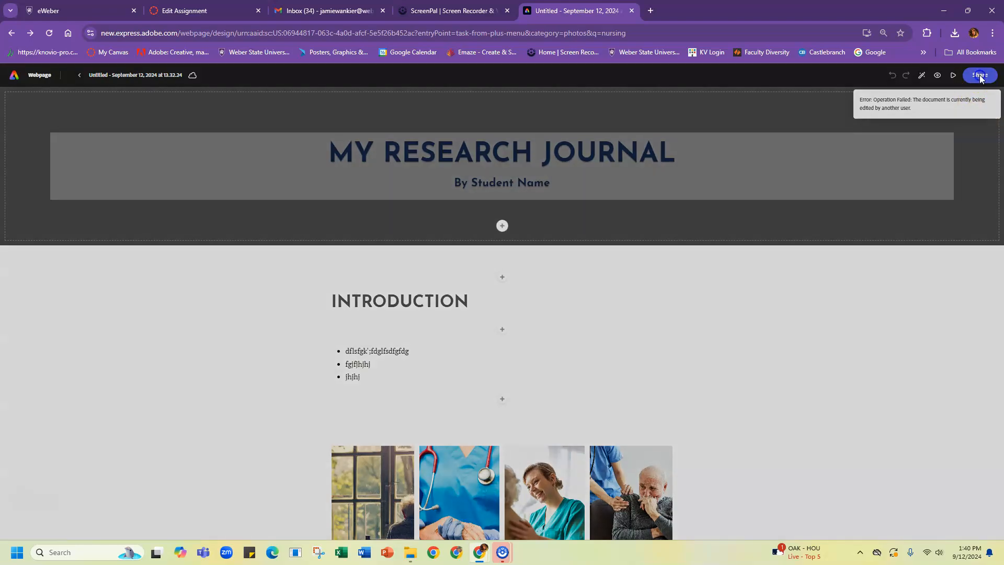
click(502, 329)
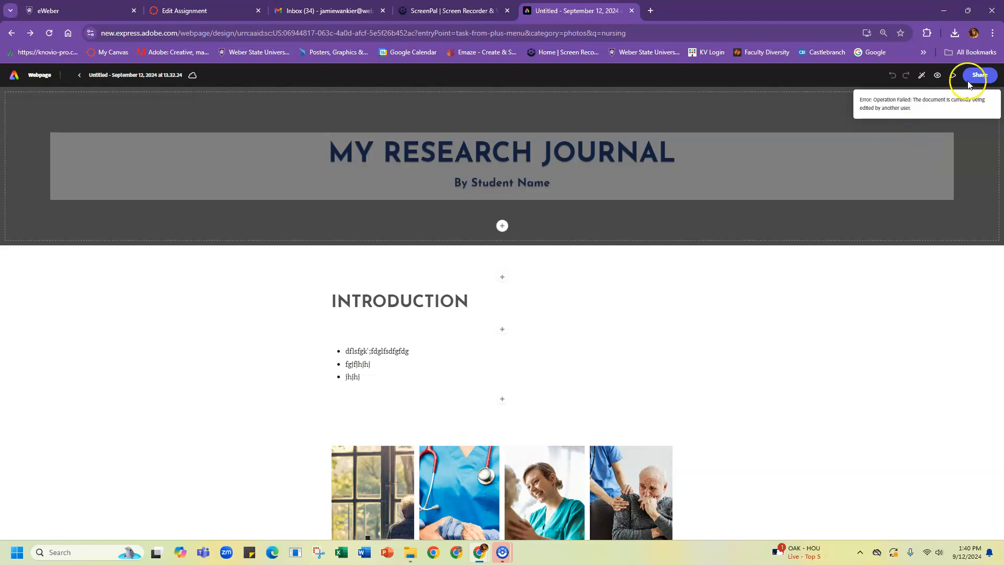
click(975, 76)
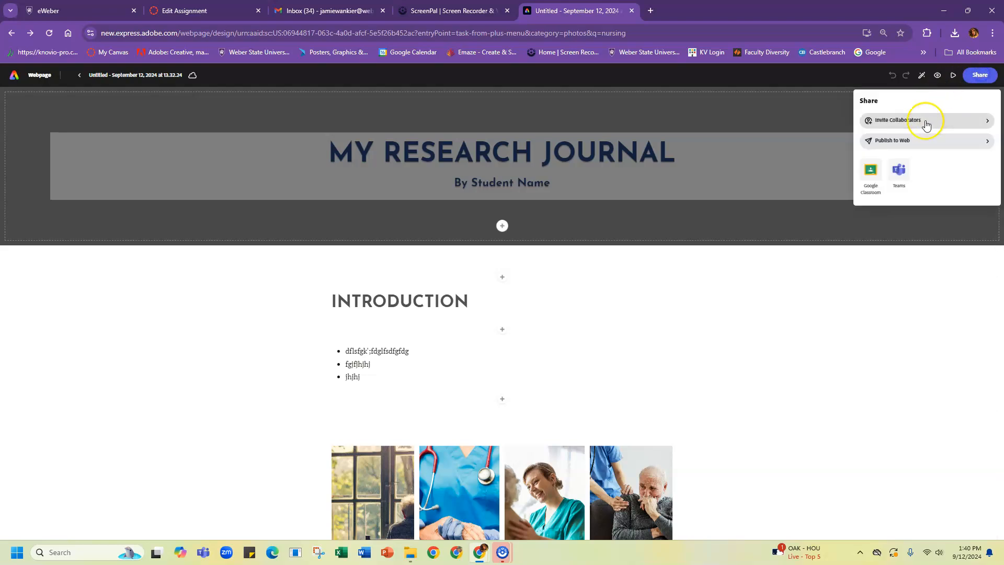
click(921, 138)
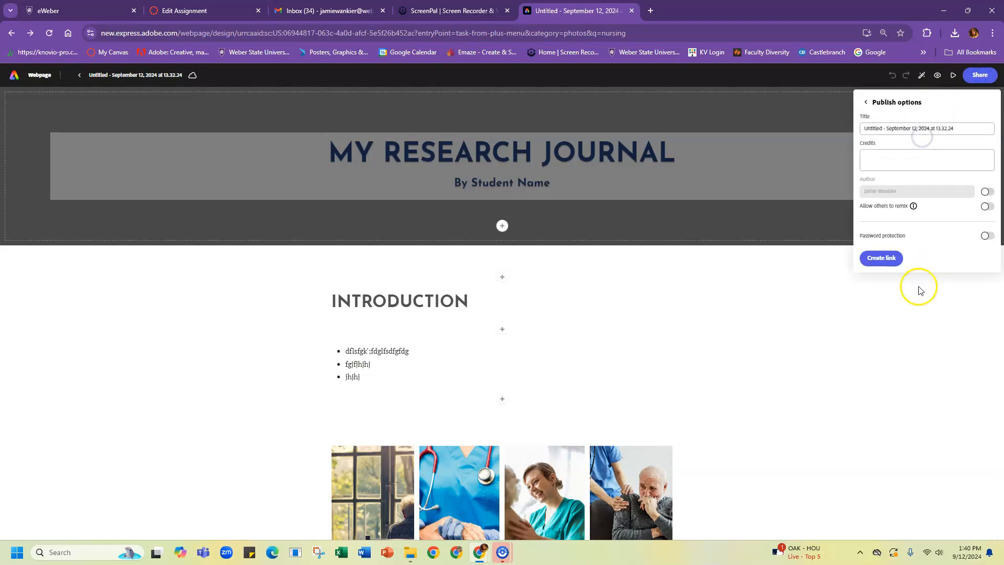
click(883, 260)
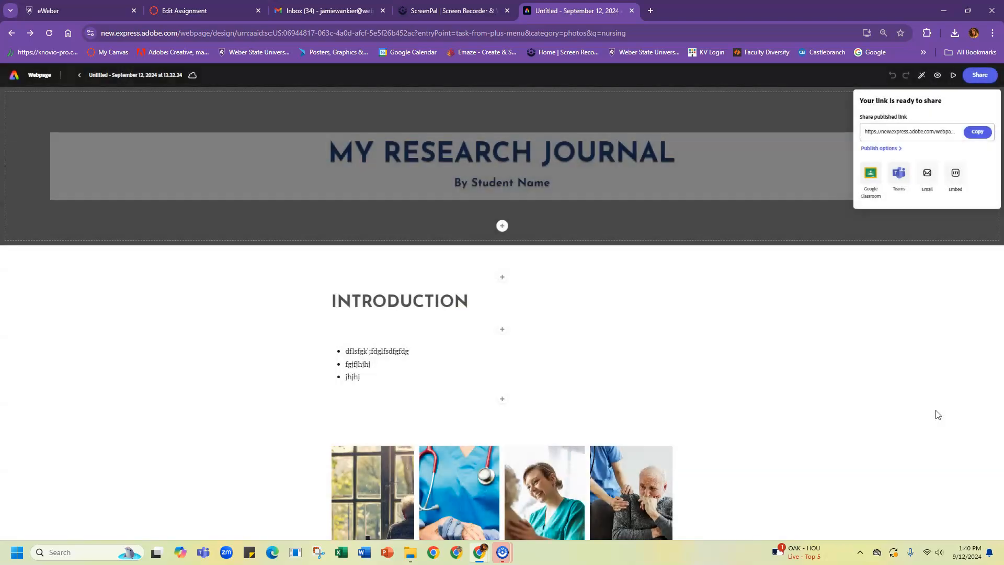
Step: Add a fourth Introduction bullet reading 'sdgkg;lgh' after the third one
click(888, 283)
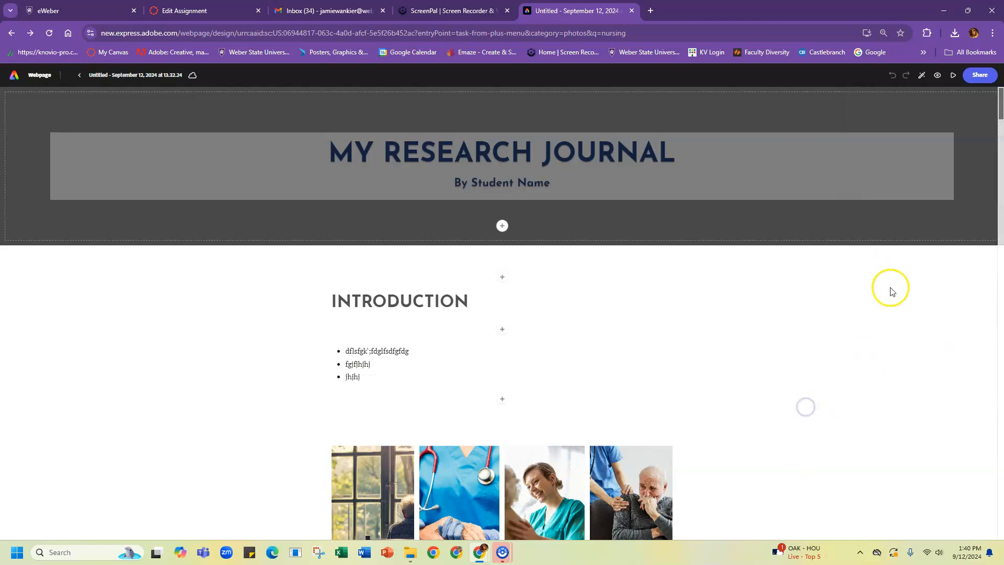
drag(1000, 105, 1000, 111)
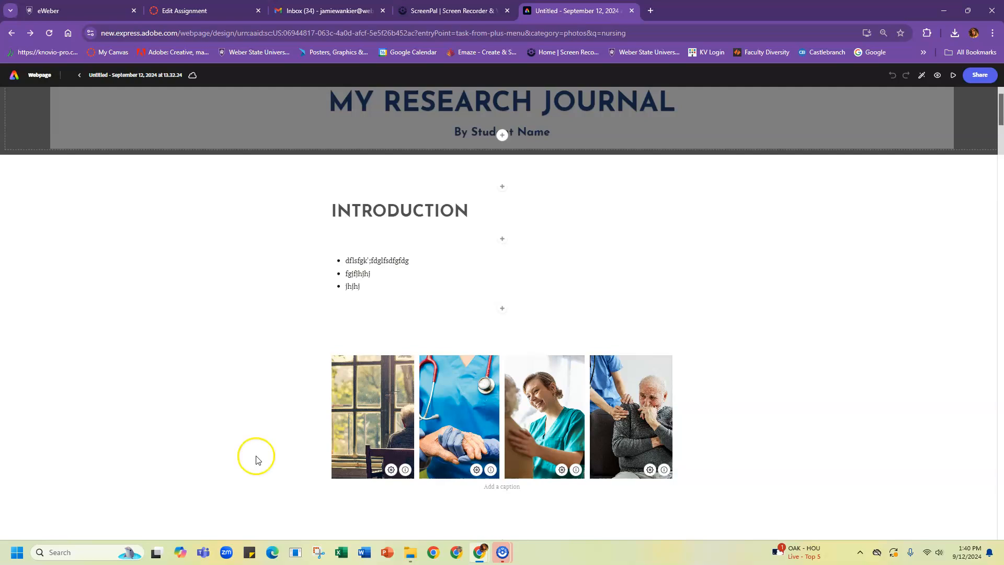
click(466, 273)
click(395, 292)
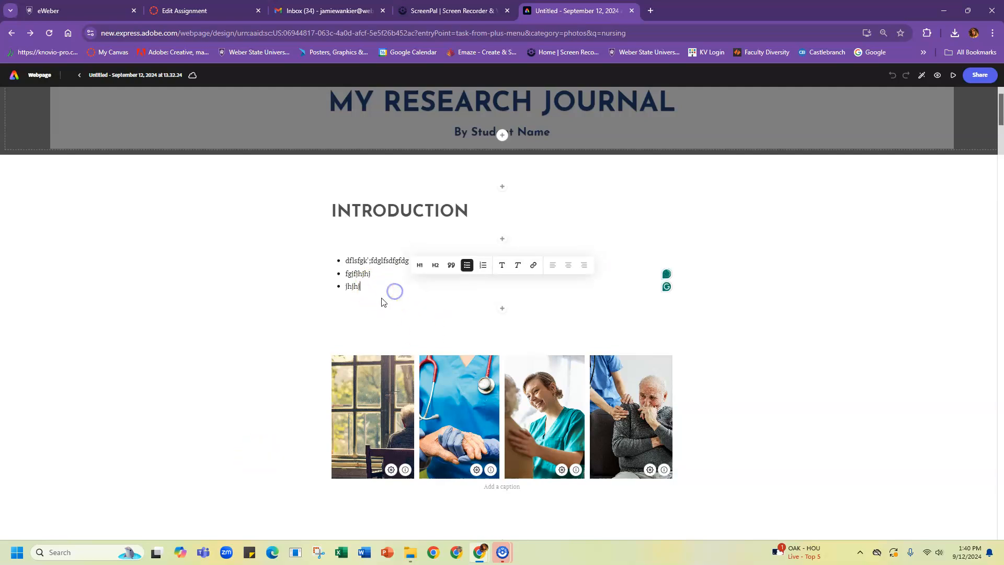
key(Return)
scroll(392, 313, down, 1)
text(sdgkg;lgh)
click(796, 435)
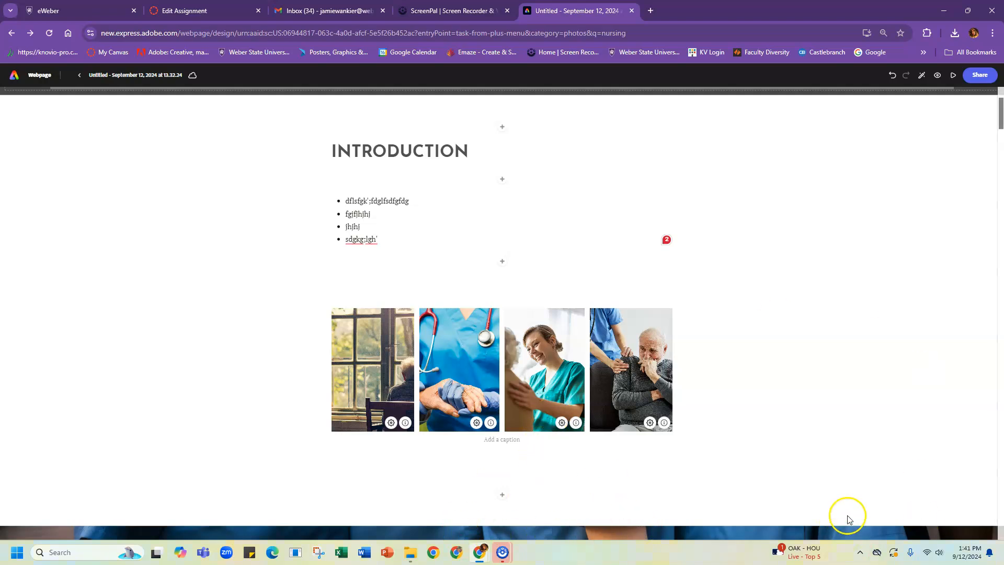
Step: Republish the page with the new bullet through Publish changes and bring the sharing options back up
click(978, 77)
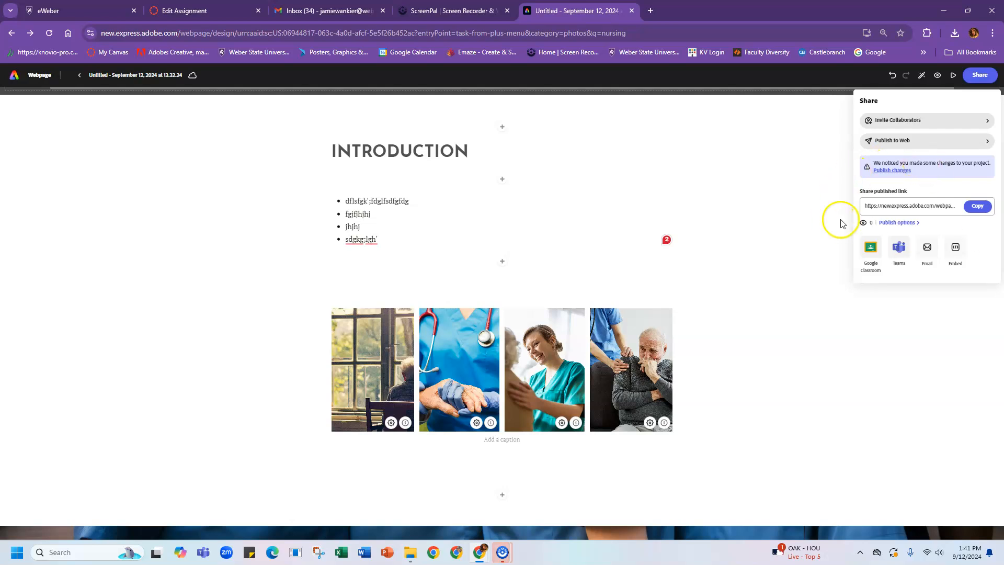
click(894, 170)
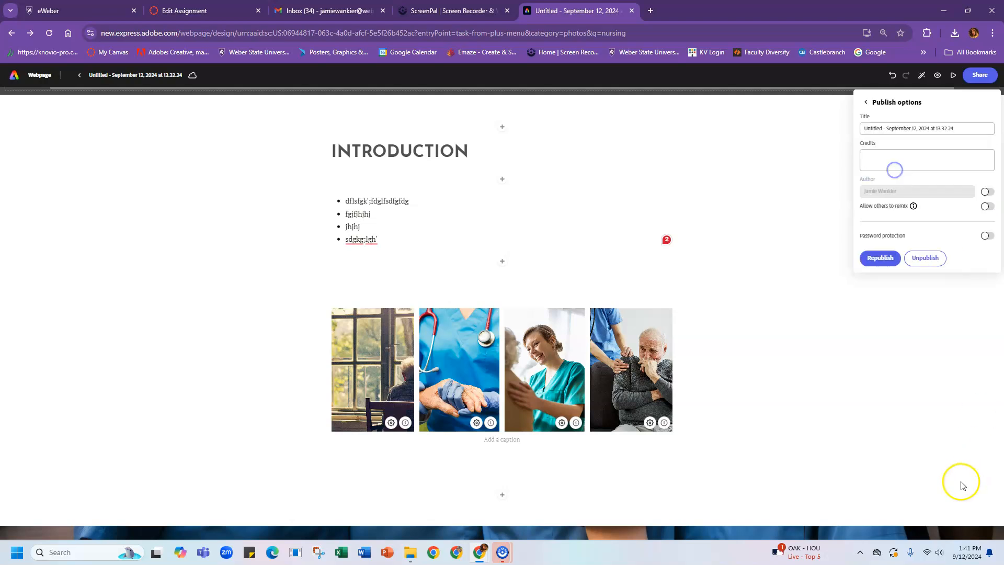
click(889, 268)
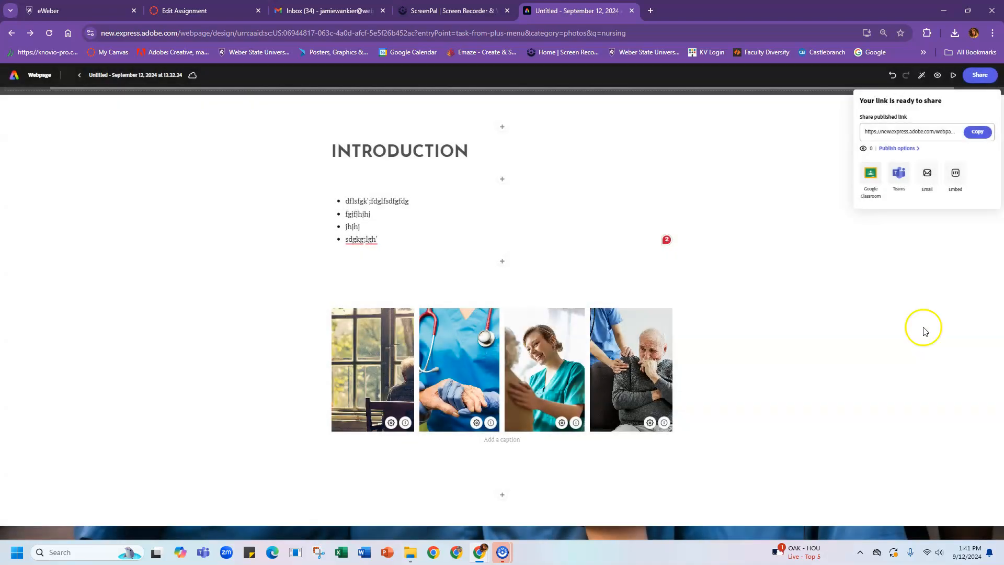
click(847, 233)
click(978, 76)
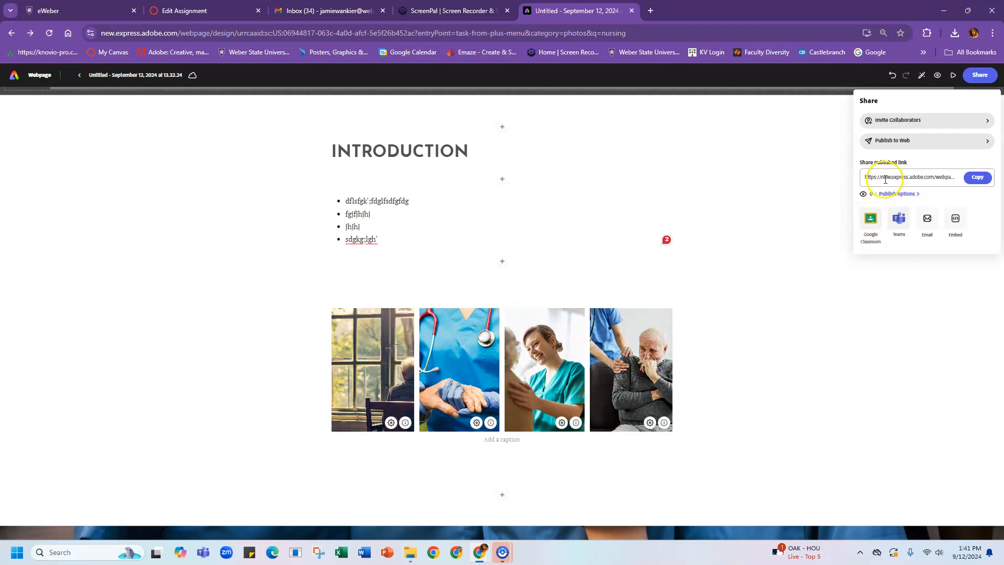
Step: Republish the page again and copy its shareable web link
click(914, 195)
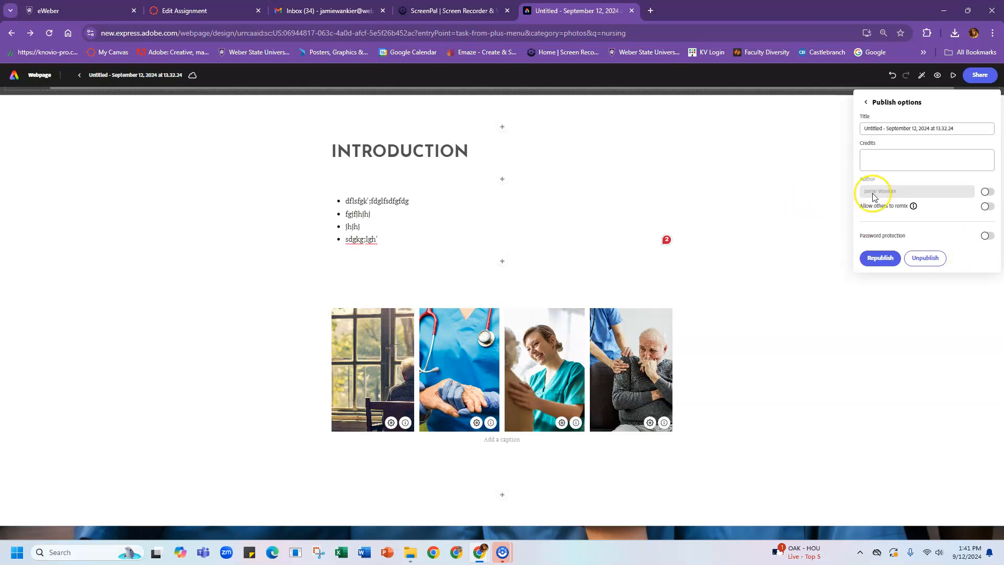
click(879, 259)
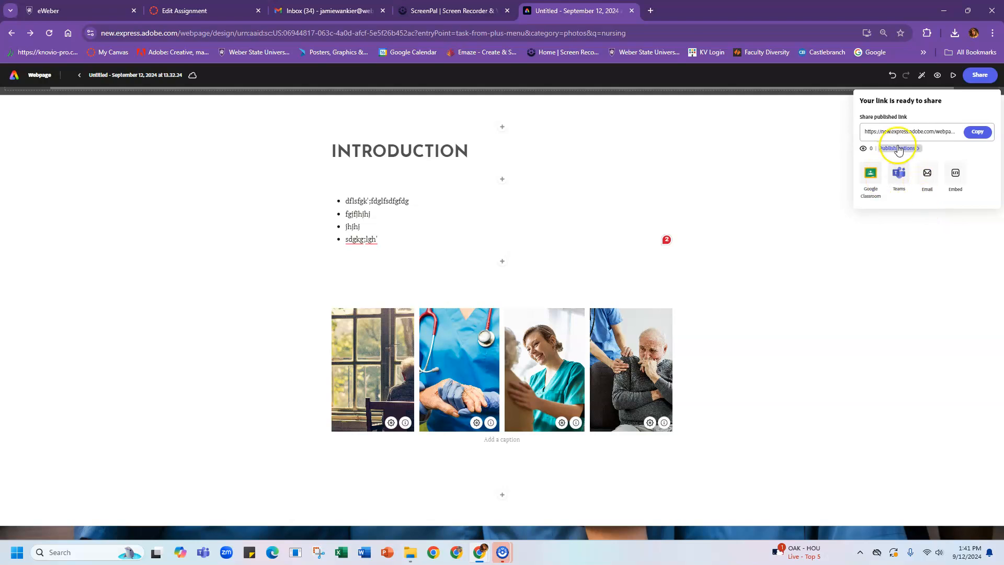
click(975, 132)
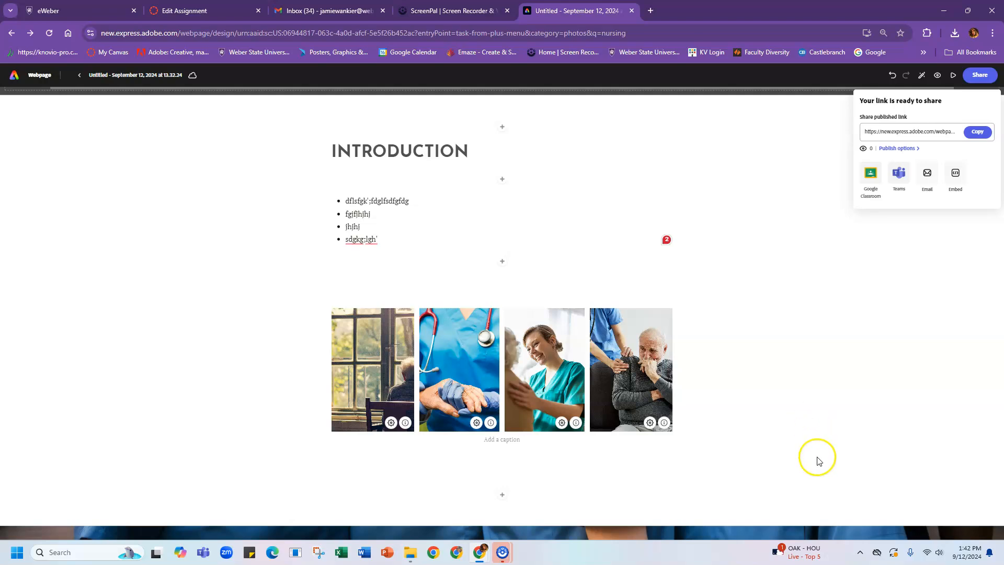
click(790, 341)
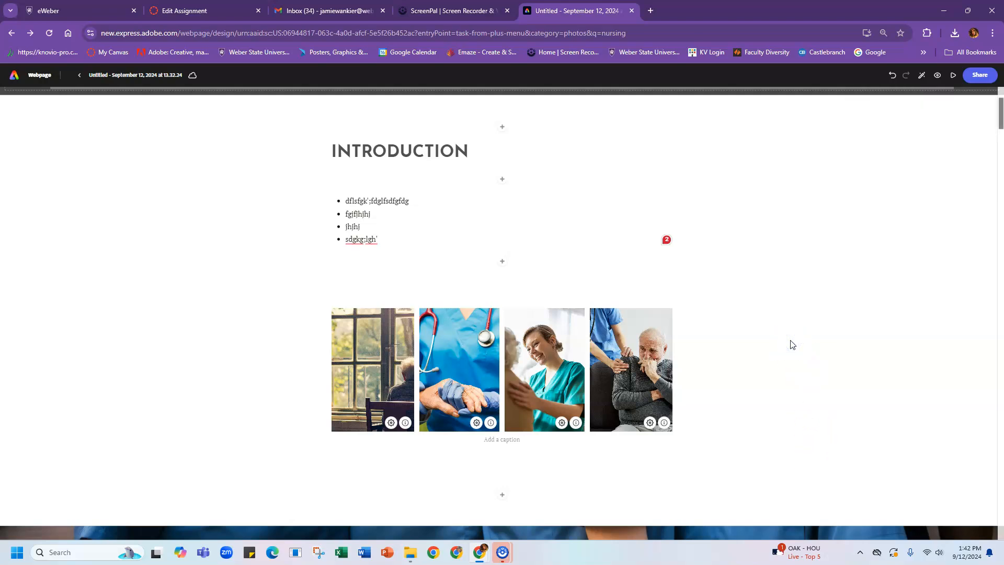